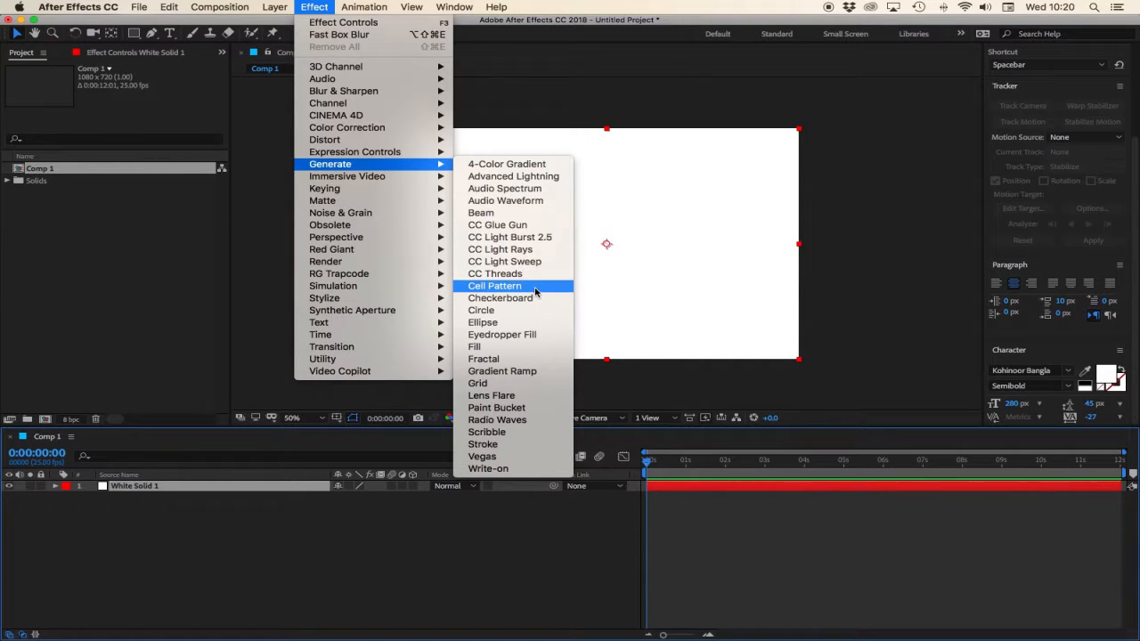
Apply the Cell Pattern effect to the white solid and set its pattern to Tubular.
{"action": "left_click", "coordinate": [496, 286]}
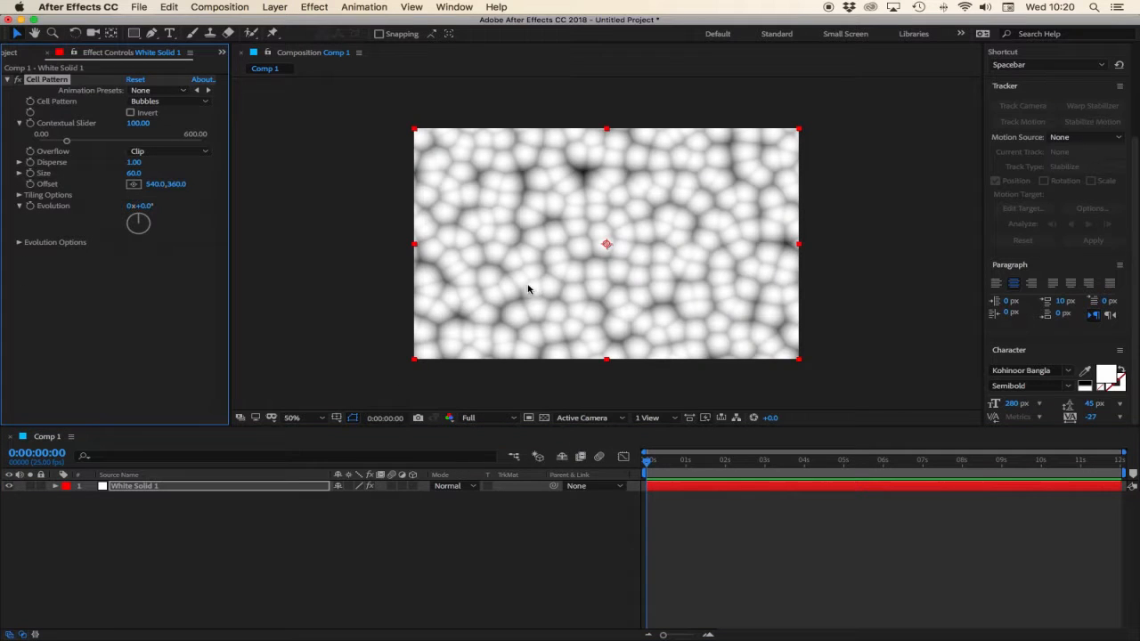
{"action": "left_click", "coordinate": [148, 102]}
{"action": "left_click", "coordinate": [157, 257]}
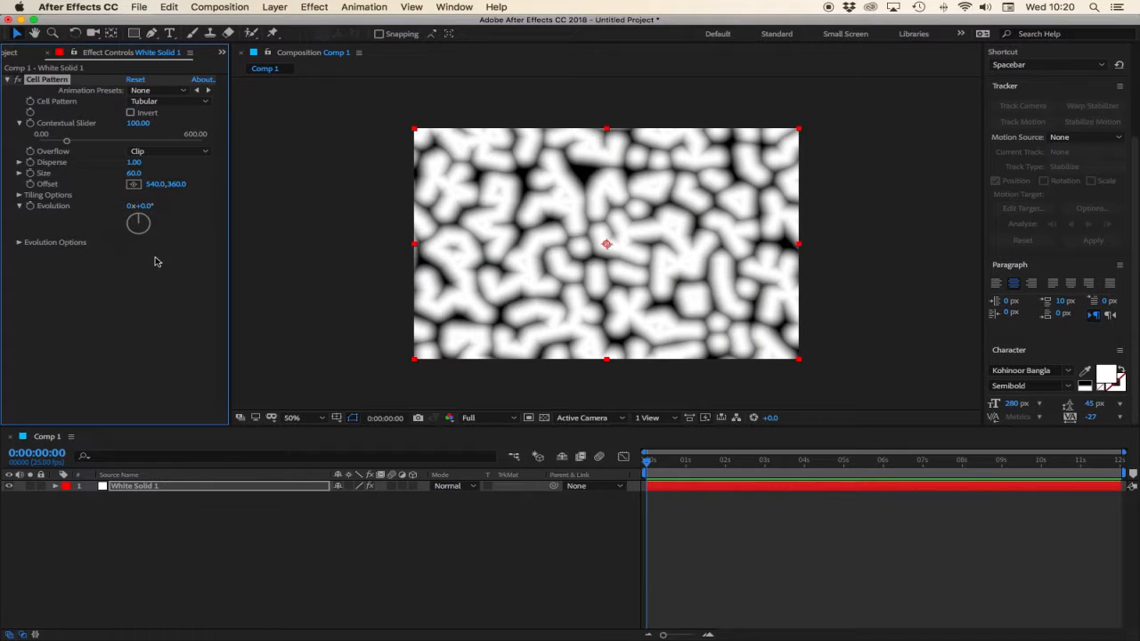
{"action": "left_click", "coordinate": [8, 80]}
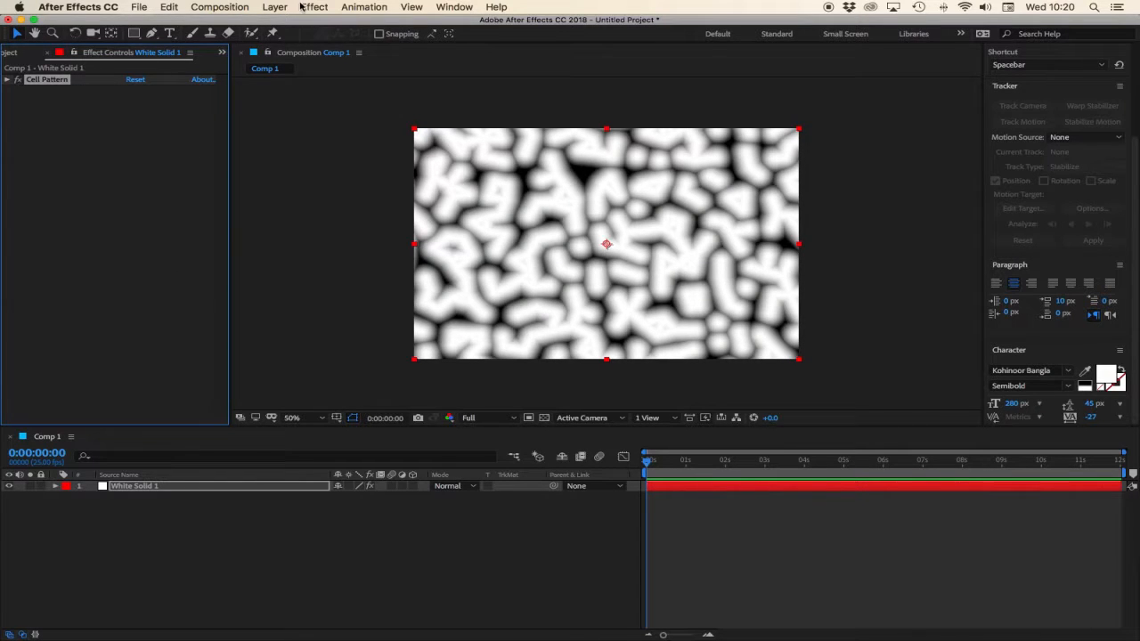
Apply the CC Glue Gun effect from the Generate category to the solid.
{"action": "left_click", "coordinate": [314, 8]}
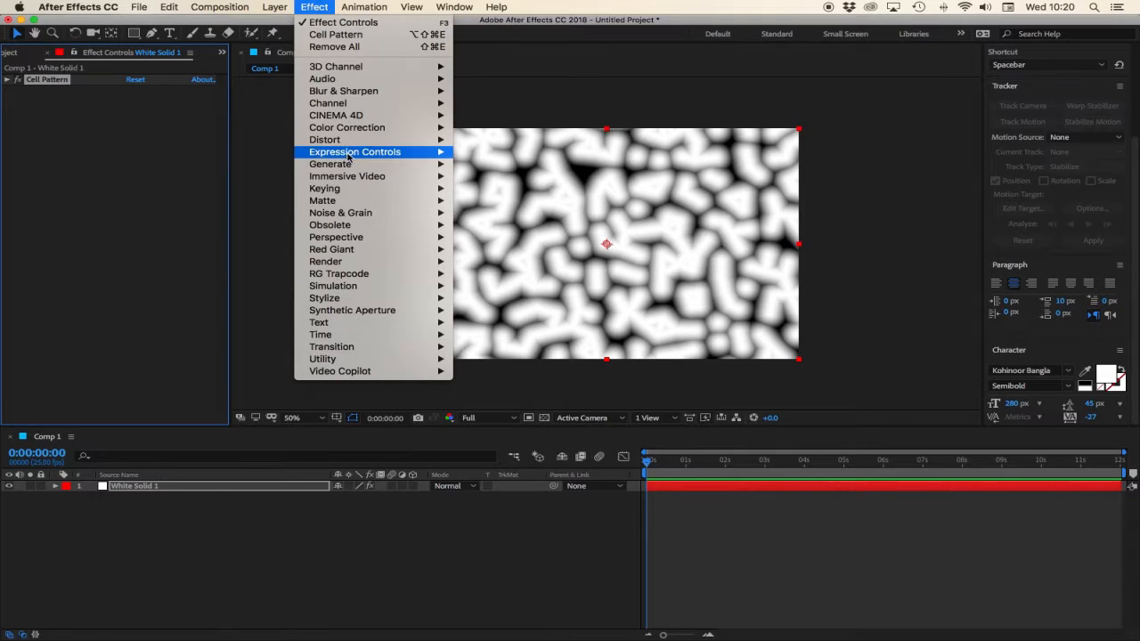
{"action": "mouse_move", "coordinate": [355, 164]}
{"action": "left_click", "coordinate": [531, 225]}
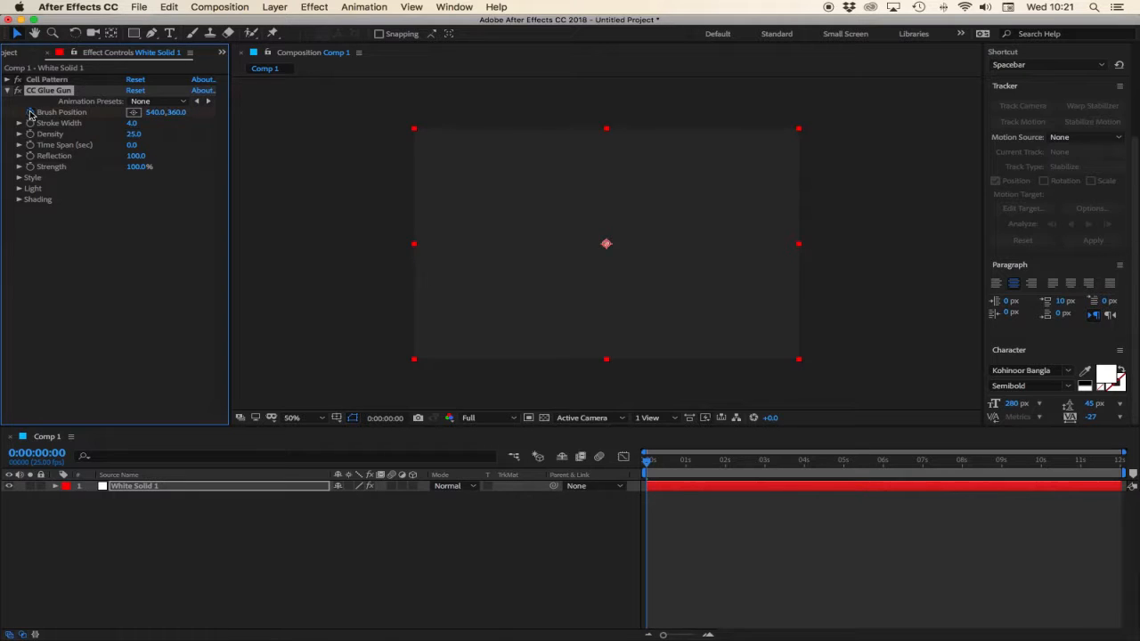
Reveal the solid's animated Brush Position property and set CC Glue Gun's Stroke Width to 15.9.
{"action": "left_click", "coordinate": [125, 489]}
{"action": "key", "text": "u"}
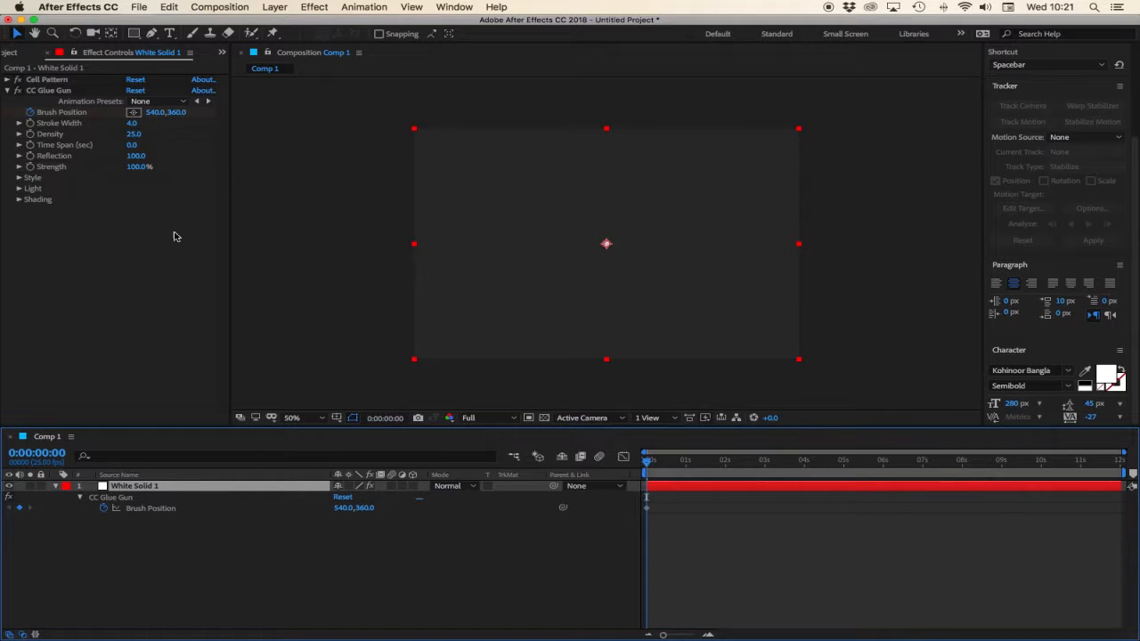
{"action": "left_click", "coordinate": [132, 126]}
{"action": "mouse_move", "coordinate": [154, 128]}
{"action": "left_mouse_down"}
{"action": "mouse_move", "coordinate": [224, 127]}
{"action": "mouse_move", "coordinate": [214, 125]}
{"action": "left_mouse_up"}
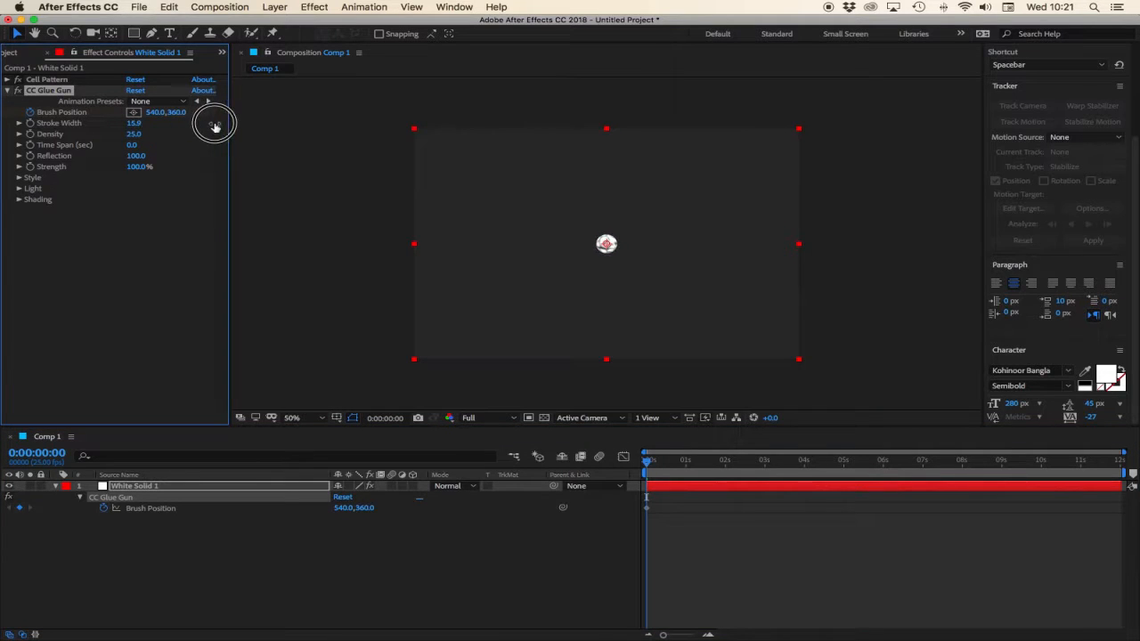
{"action": "left_click", "coordinate": [283, 603]}
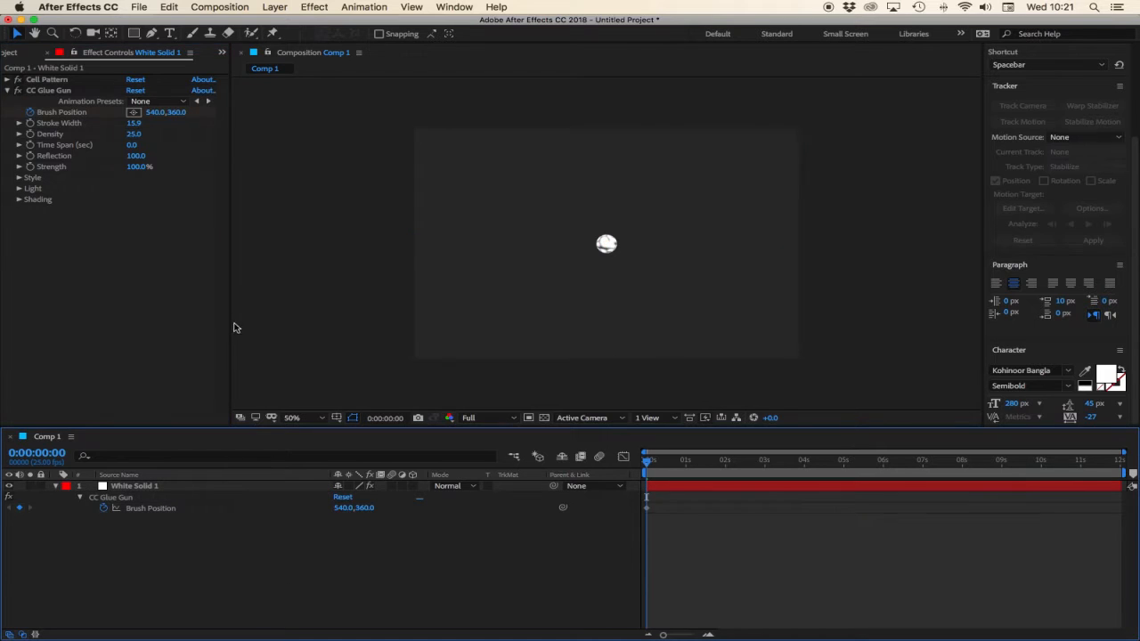
Draw an open letter B path with the Pen tool in the composition.
{"action": "left_click", "coordinate": [152, 33]}
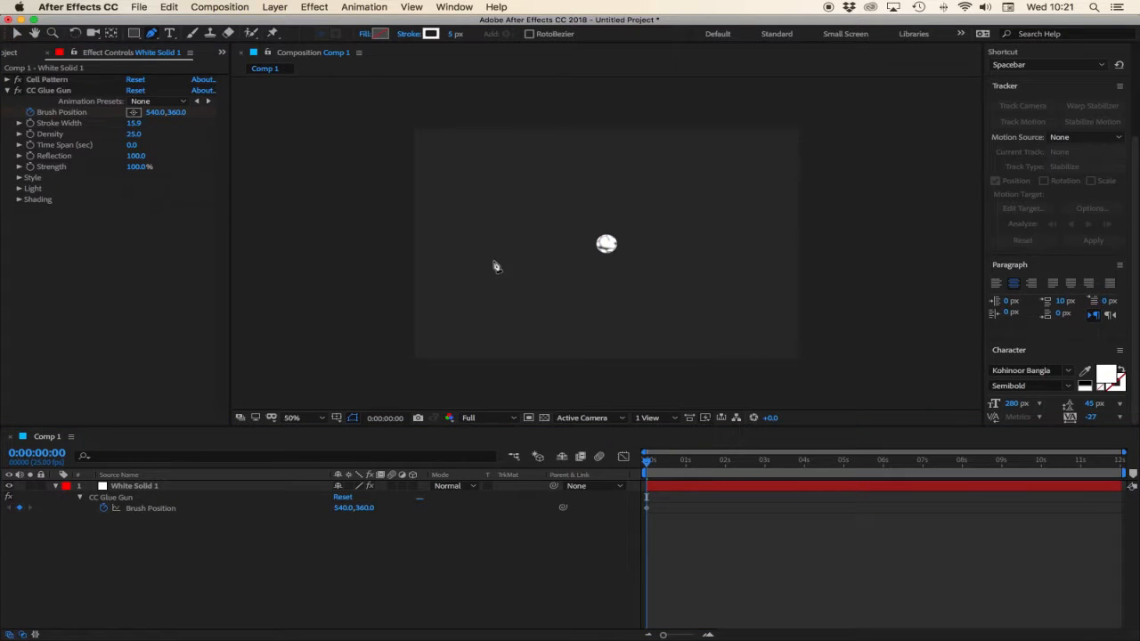
{"action": "left_click", "coordinate": [491, 172]}
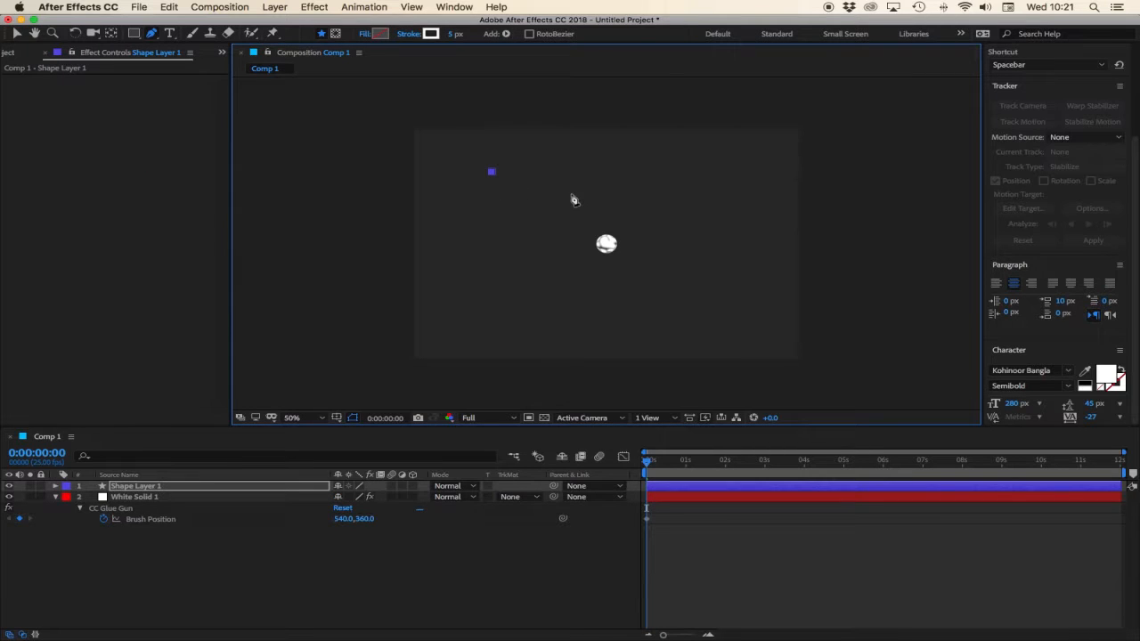
{"action": "left_click", "coordinate": [555, 170]}
{"action": "left_click", "coordinate": [574, 210]}
{"action": "left_click_drag", "start_coordinate": [575, 210], "coordinate": [505, 292]}
{"action": "left_click", "coordinate": [488, 291]}
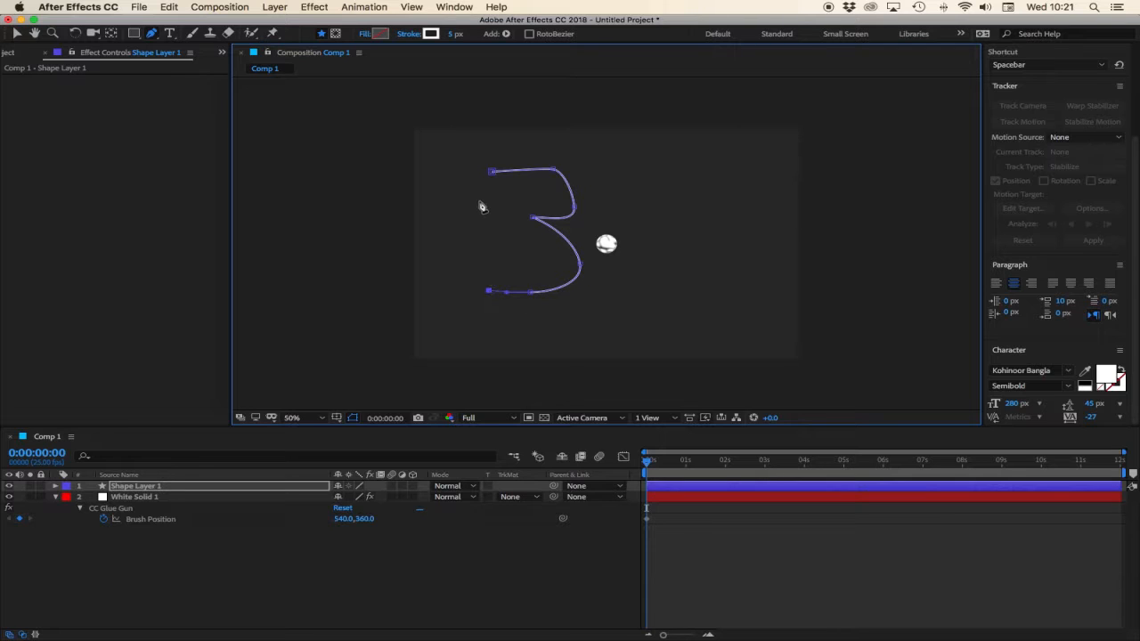
{"action": "left_click", "coordinate": [490, 171]}
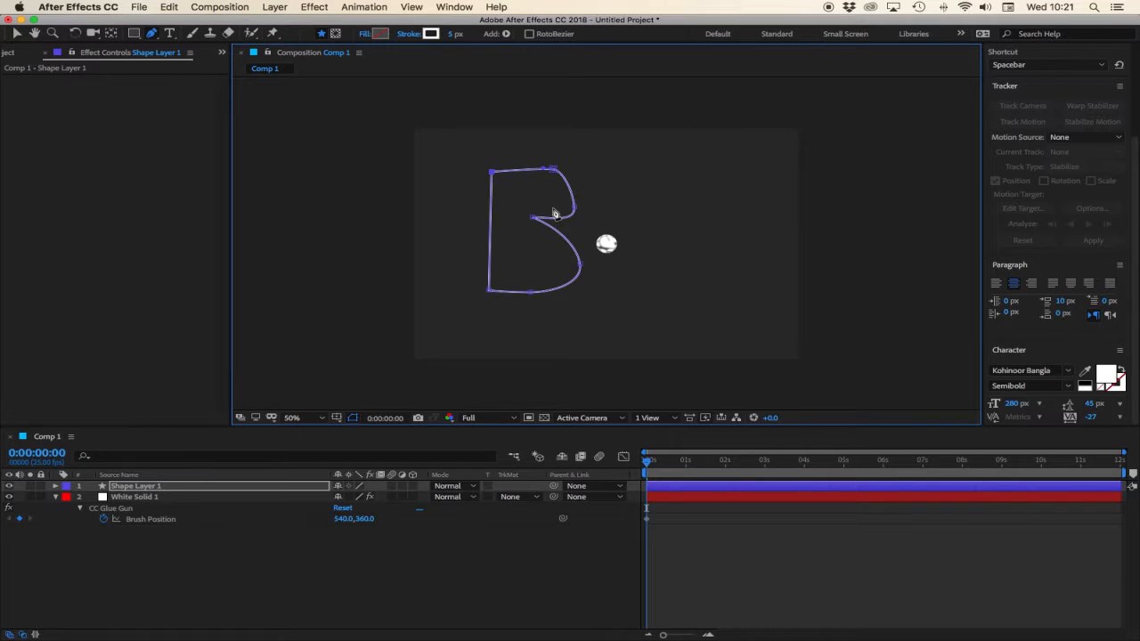
{"action": "left_click_drag", "start_coordinate": [533, 218], "coordinate": [538, 171]}
{"action": "left_click", "coordinate": [546, 173]}
{"action": "left_click", "coordinate": [581, 266]}
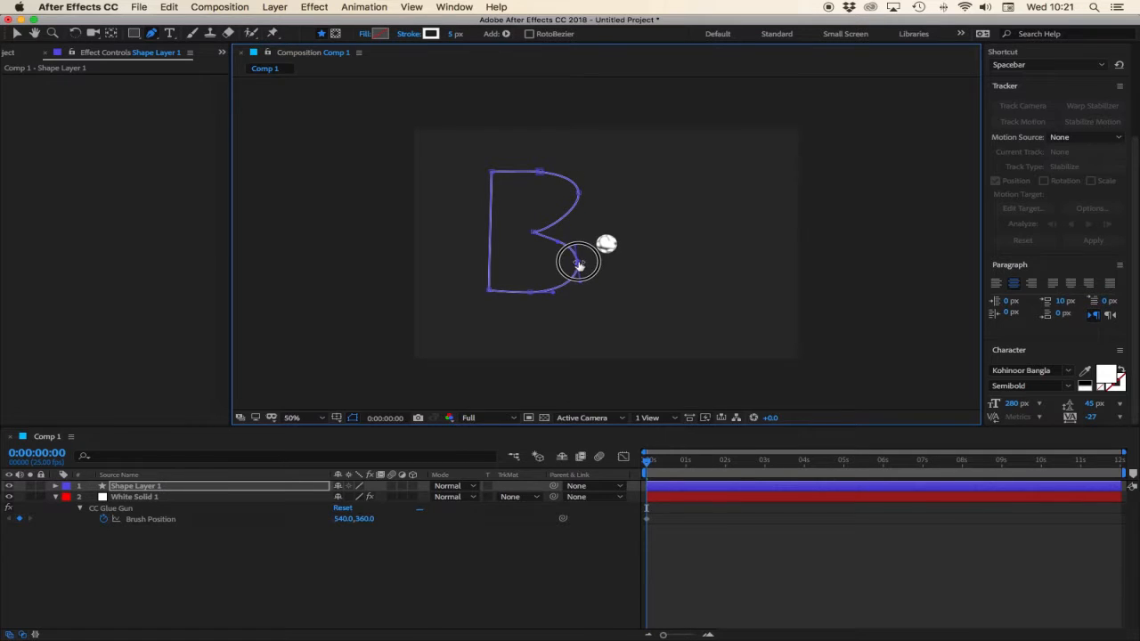
{"action": "left_click", "coordinate": [15, 34]}
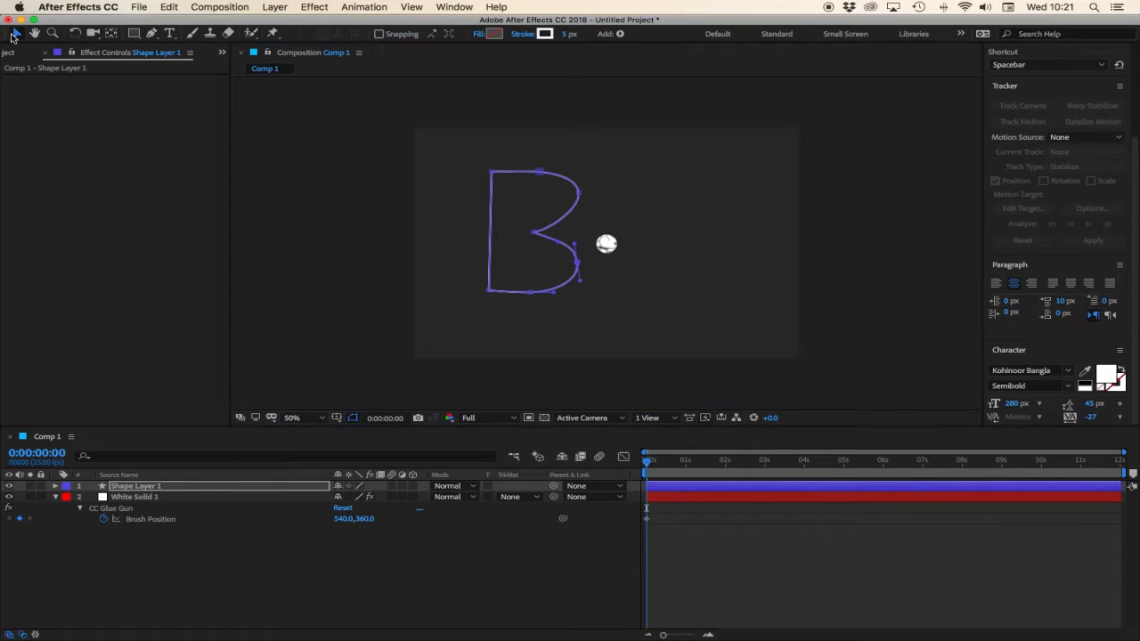
Expand Shape Layer 1 down to its Path property and copy the path.
{"action": "left_click", "coordinate": [136, 486]}
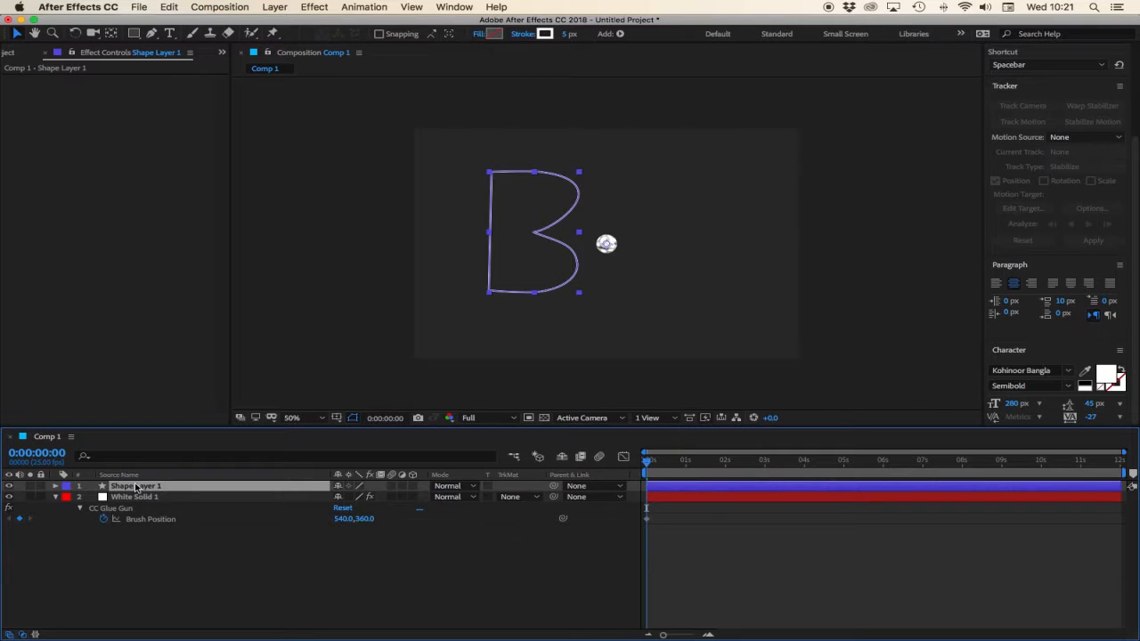
{"action": "left_click", "coordinate": [55, 487]}
{"action": "left_click", "coordinate": [68, 497]}
{"action": "left_click", "coordinate": [79, 508]}
{"action": "left_click", "coordinate": [106, 521]}
{"action": "left_click", "coordinate": [92, 519]}
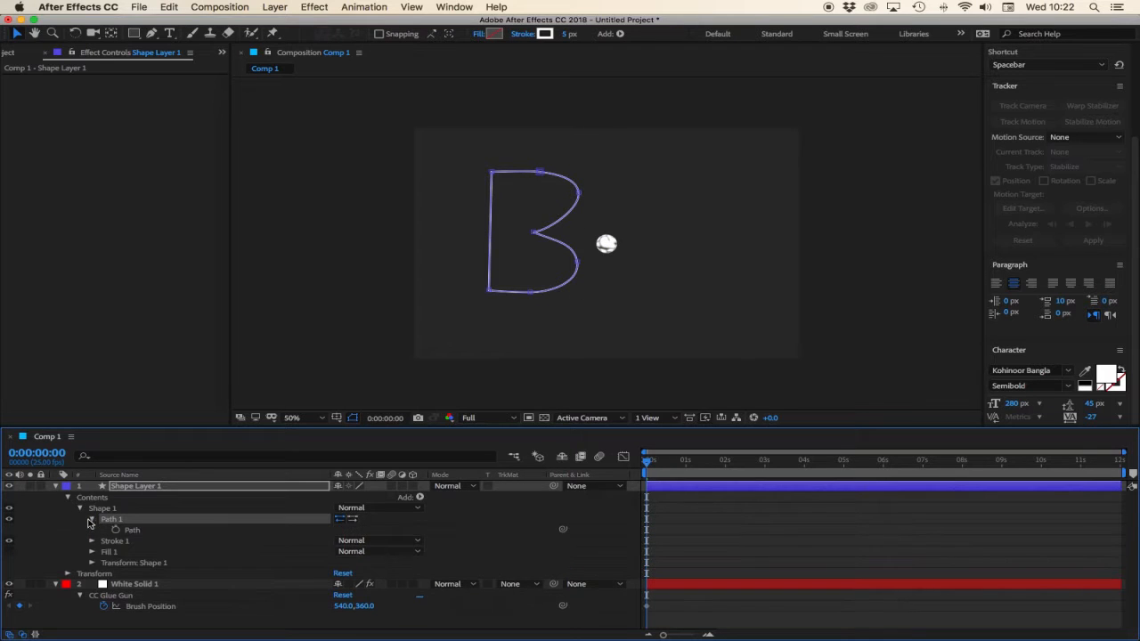
{"action": "left_click", "coordinate": [131, 531]}
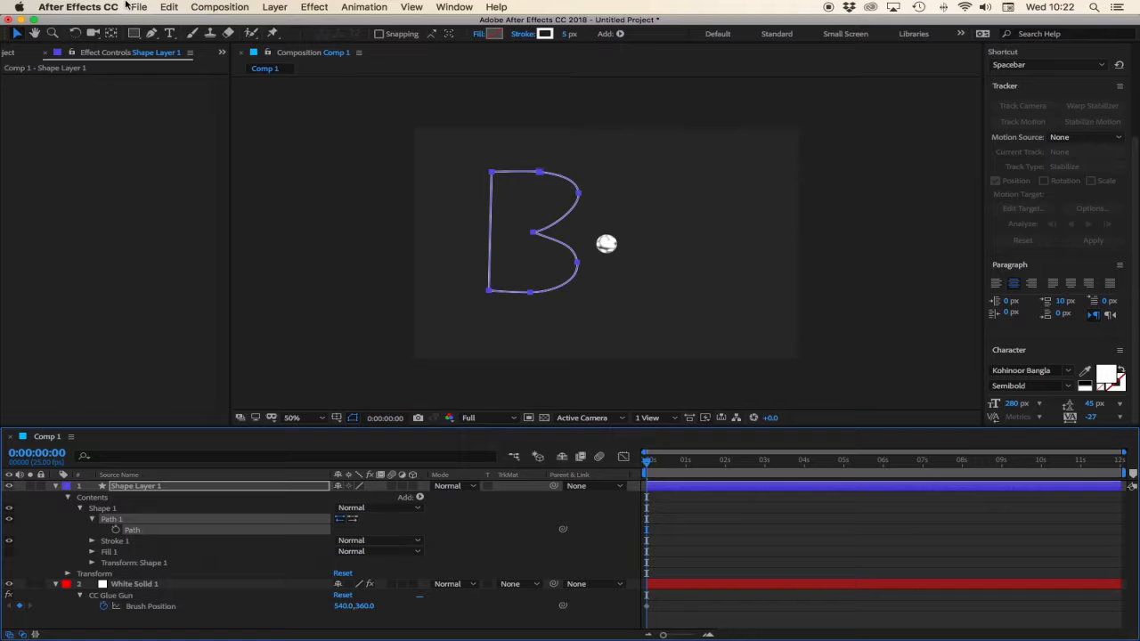
{"action": "left_click", "coordinate": [169, 6]}
{"action": "left_click", "coordinate": [201, 78]}
Paste the copied path into CC Glue Gun's Brush Position and scrub the timeline to preview.
{"action": "left_click", "coordinate": [152, 607]}
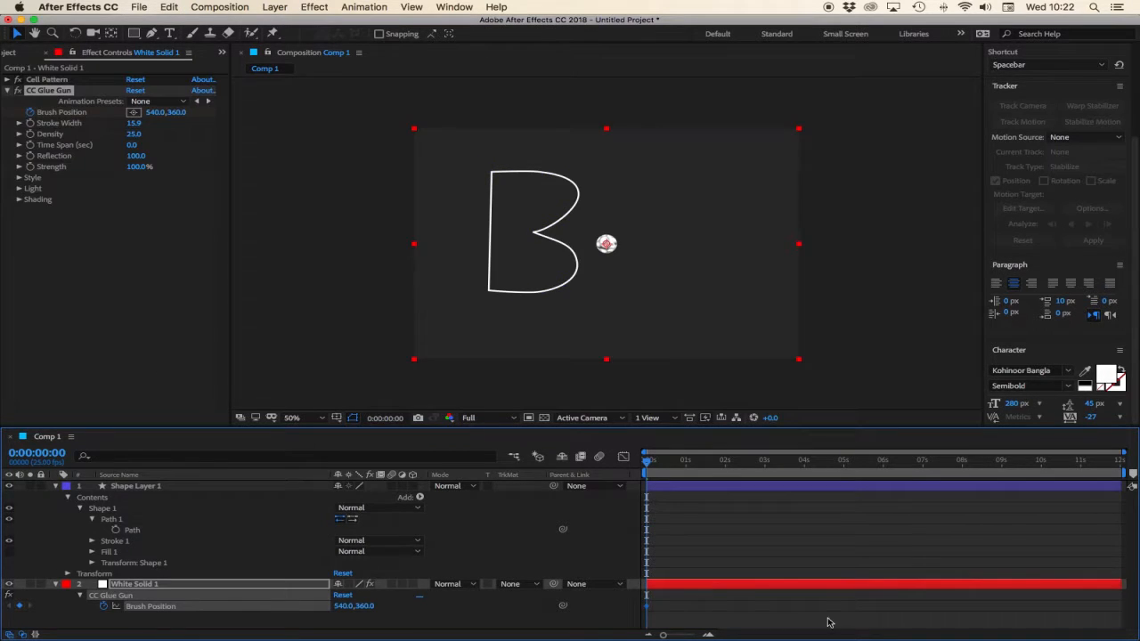
{"action": "left_click", "coordinate": [168, 7]}
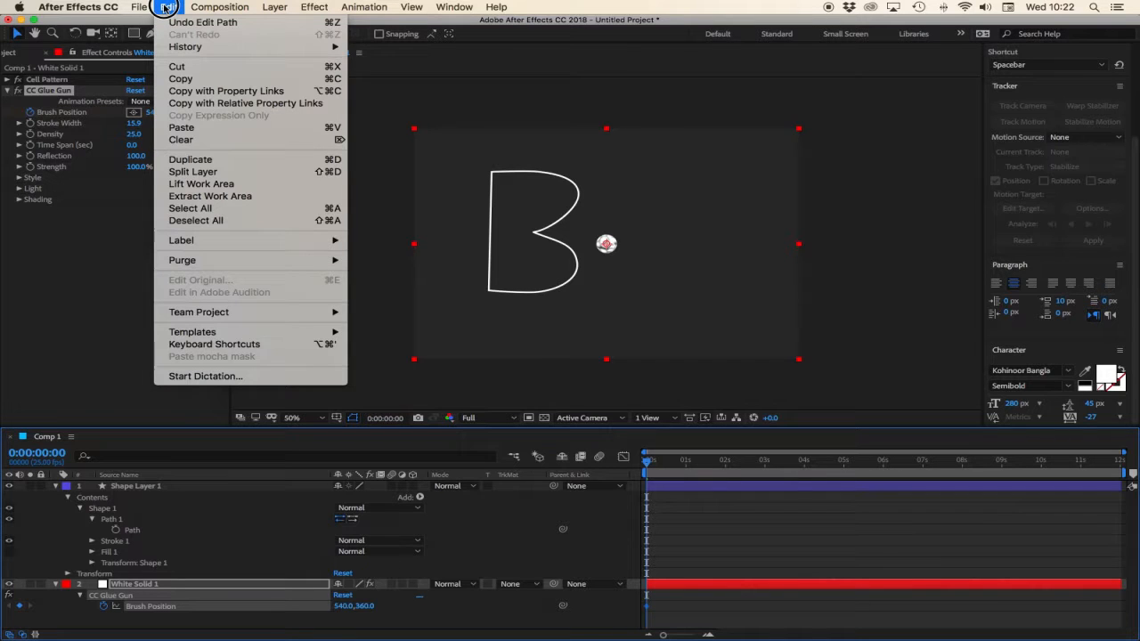
{"action": "left_click", "coordinate": [183, 127]}
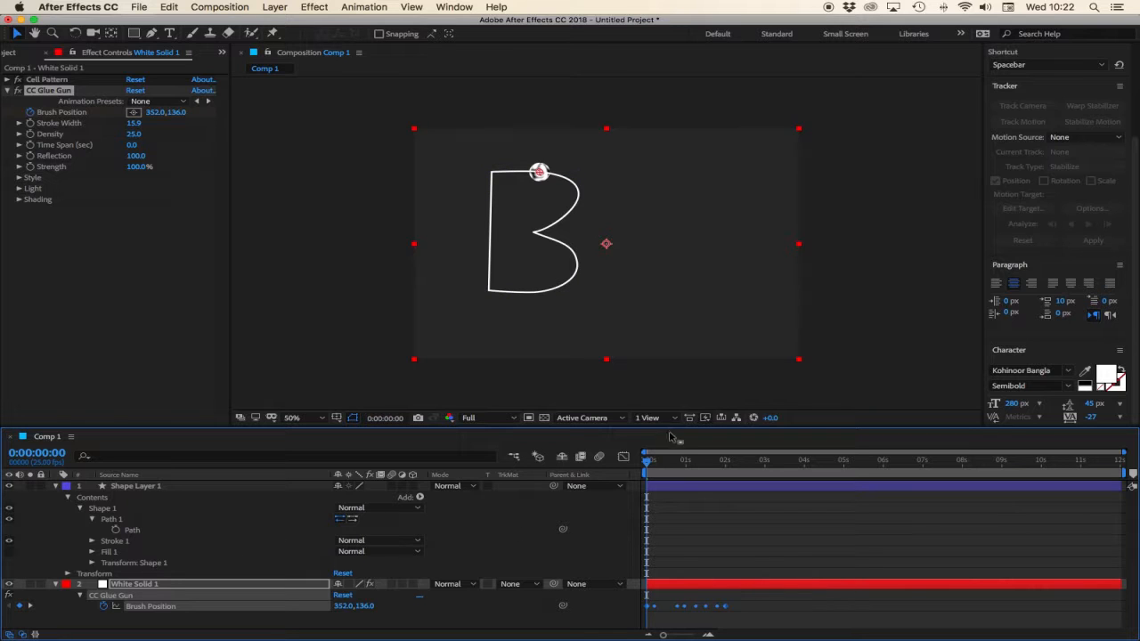
{"action": "left_click_drag", "start_coordinate": [647, 460], "coordinate": [727, 472]}
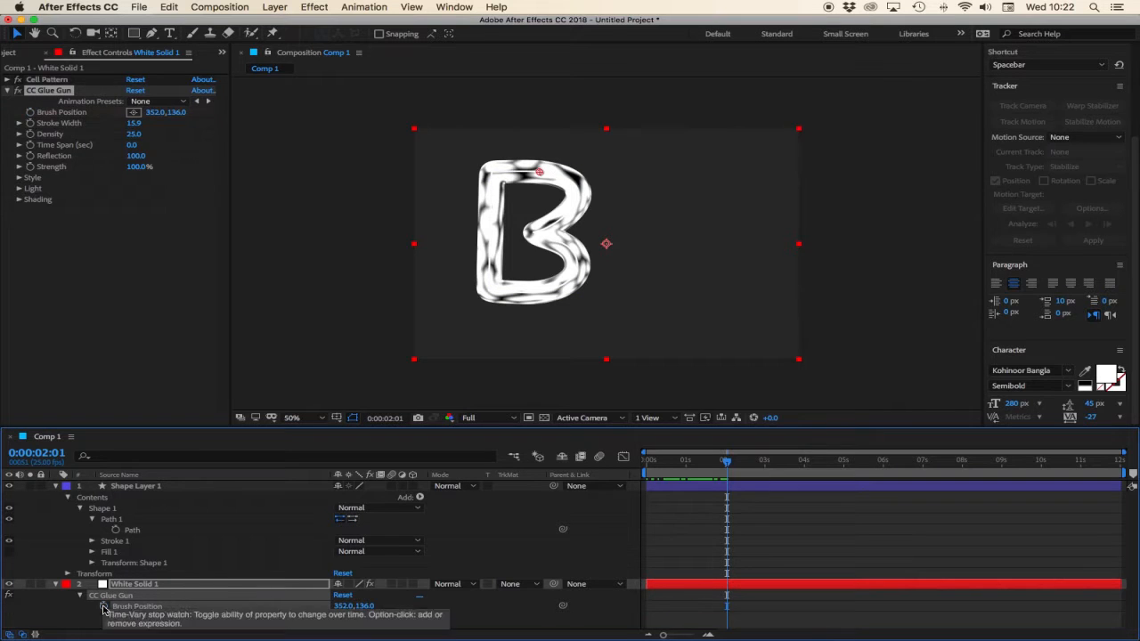
Clear Brush Position's keyframes, restart it at 0 seconds, and paste the copied path into it again.
{"action": "left_click", "coordinate": [103, 608]}
{"action": "left_click", "coordinate": [647, 459]}
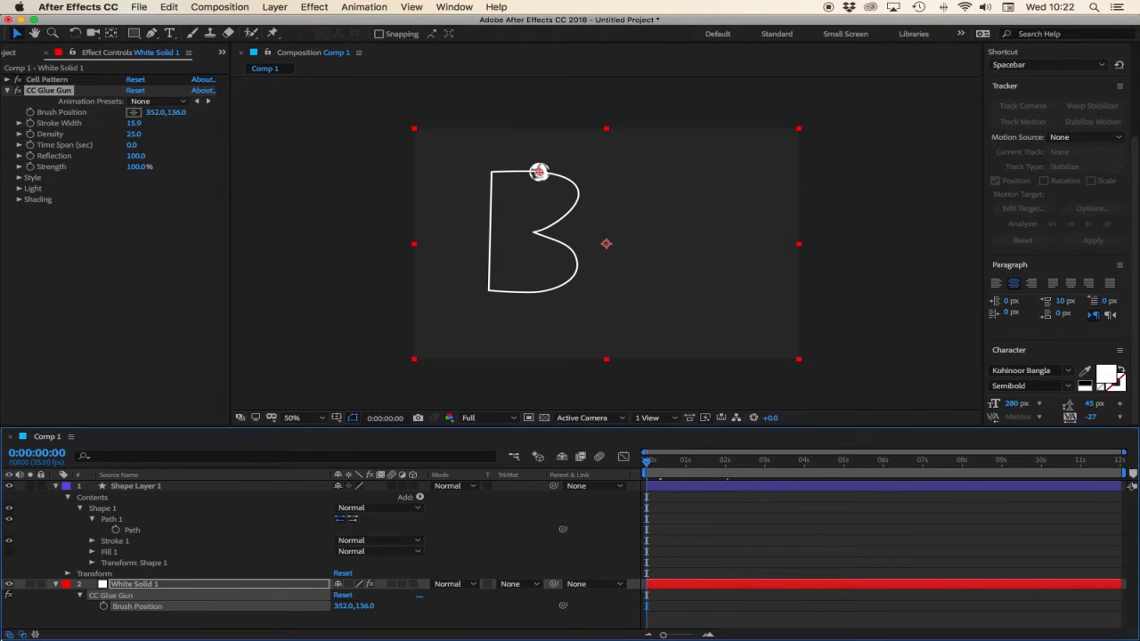
{"action": "left_click", "coordinate": [104, 607]}
{"action": "left_click", "coordinate": [354, 521]}
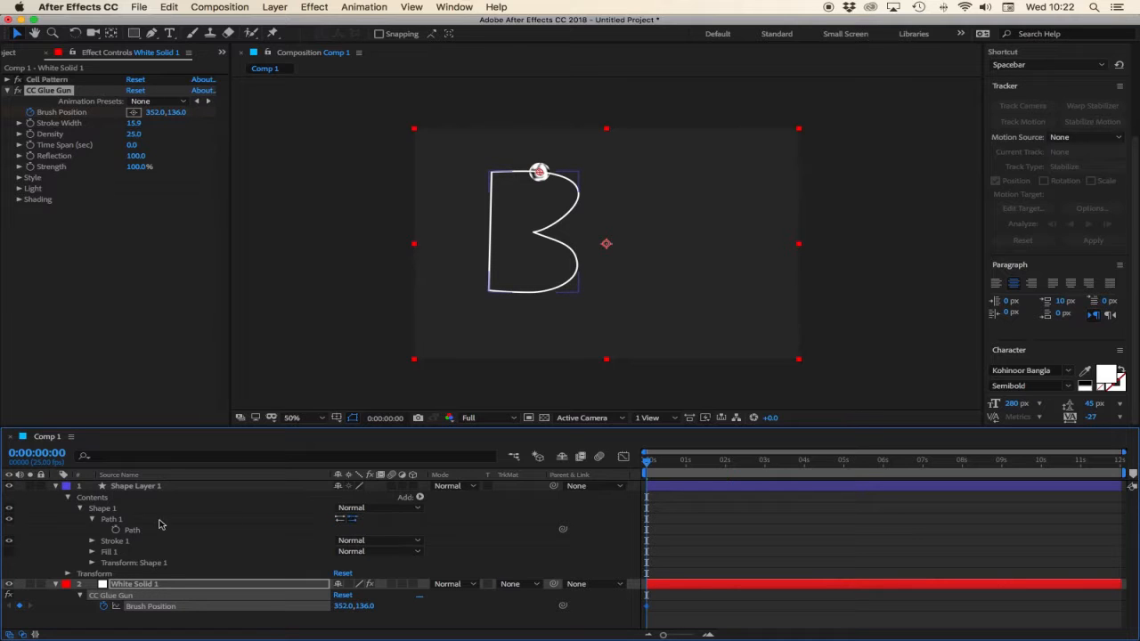
{"action": "left_click", "coordinate": [133, 530]}
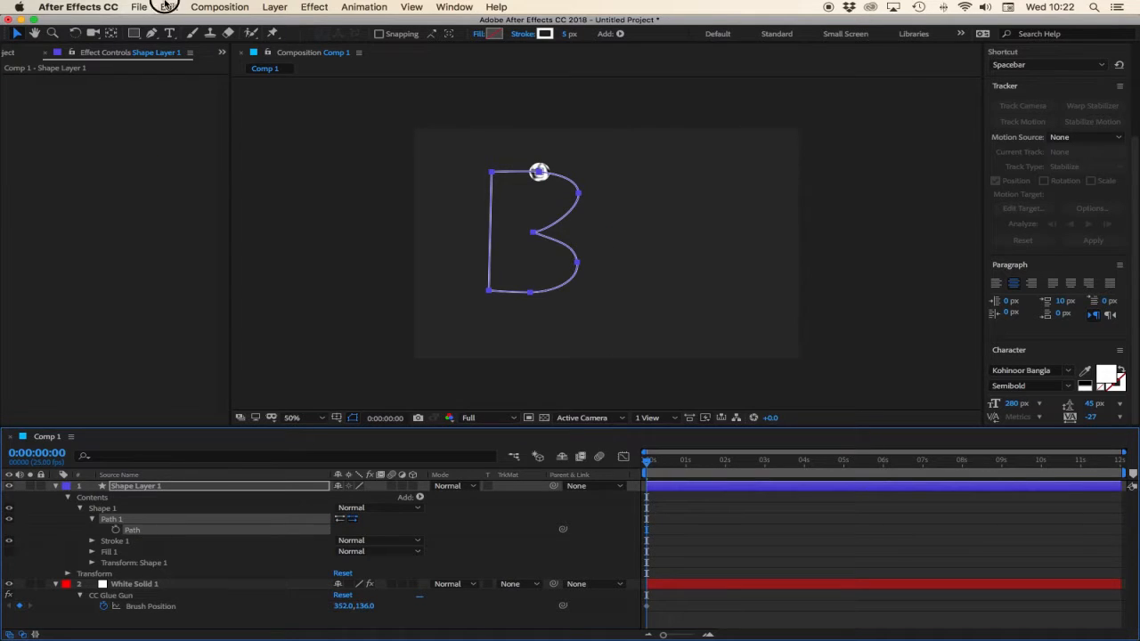
{"action": "left_click", "coordinate": [169, 7]}
{"action": "left_click", "coordinate": [178, 76]}
{"action": "left_click", "coordinate": [138, 605]}
{"action": "left_click", "coordinate": [169, 6]}
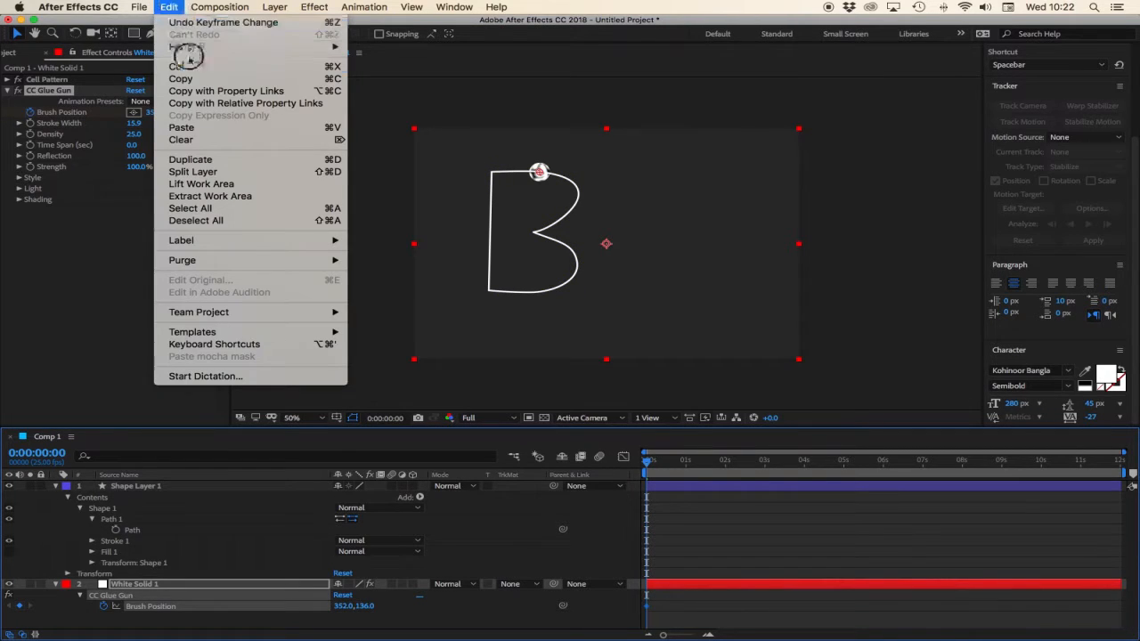
{"action": "left_click", "coordinate": [203, 133]}
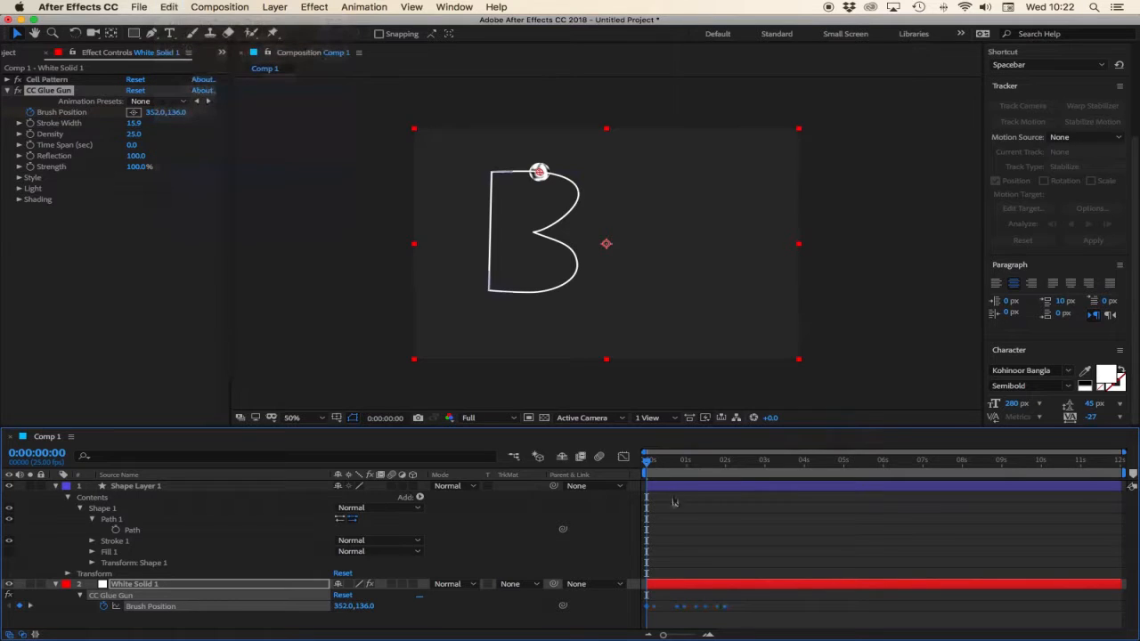
Set CC Glue Gun's Shading Ambient to 26 and Specular to 100.
{"action": "left_click", "coordinate": [652, 461]}
{"action": "mouse_move", "coordinate": [652, 461]}
{"action": "left_mouse_down"}
{"action": "mouse_move", "coordinate": [736, 473]}
{"action": "mouse_move", "coordinate": [654, 475]}
{"action": "mouse_move", "coordinate": [739, 481]}
{"action": "left_mouse_up"}
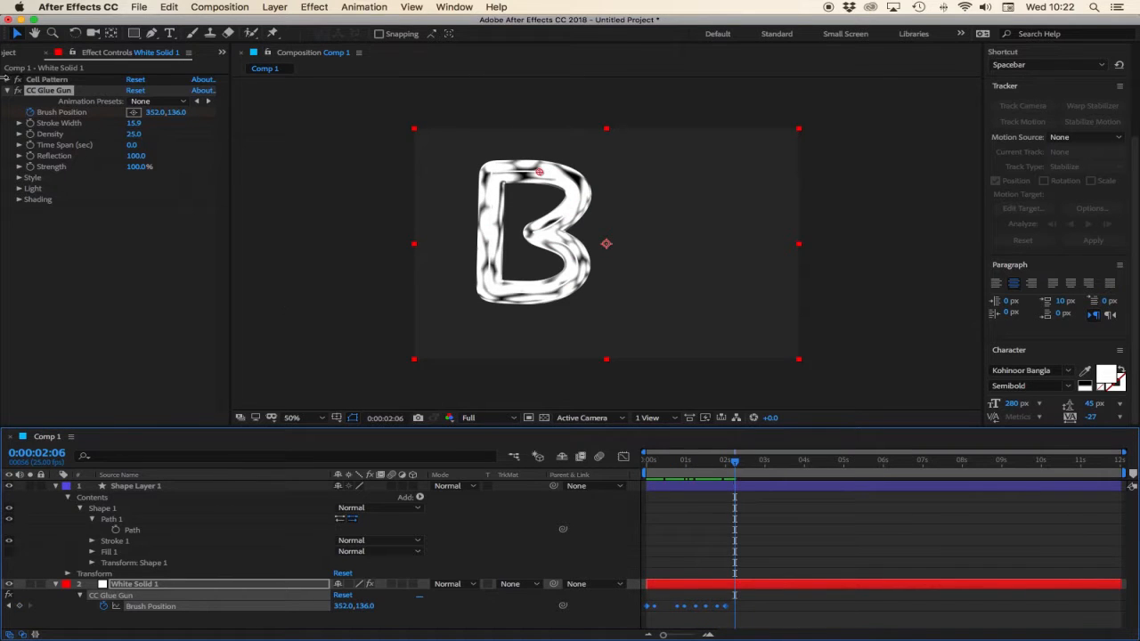
{"action": "left_click", "coordinate": [38, 201]}
{"action": "left_click", "coordinate": [19, 200]}
{"action": "left_click_drag", "start_coordinate": [134, 212], "coordinate": [85, 214]}
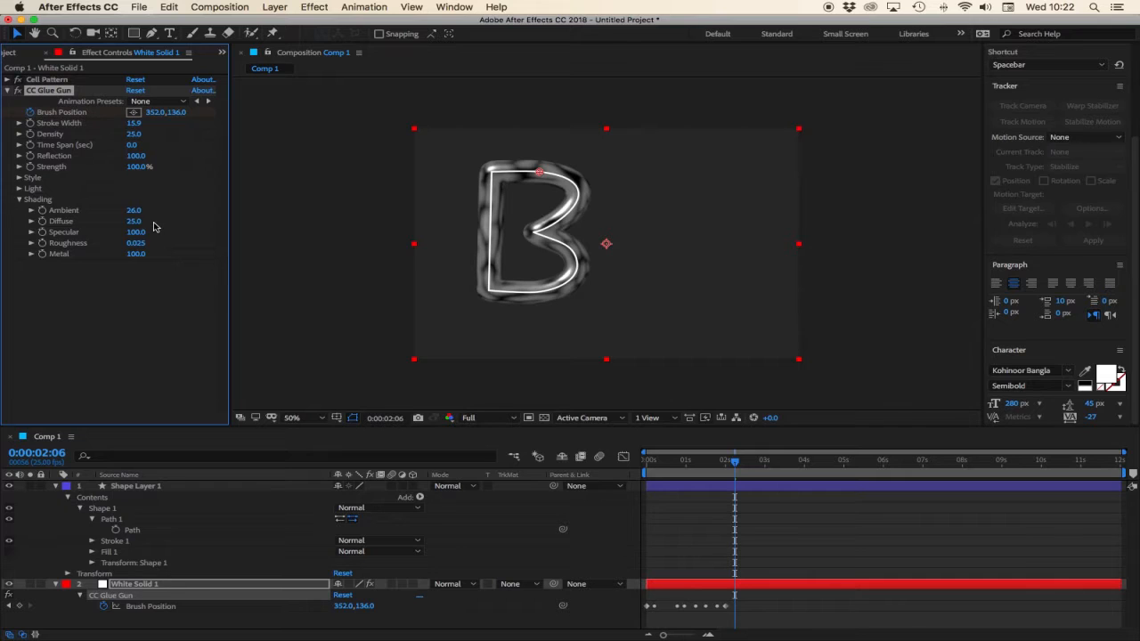
{"action": "left_click_drag", "start_coordinate": [135, 232], "coordinate": [195, 242]}
Inspect the glue gun's Light settings and collapse the expanded effect and layer properties.
{"action": "left_click", "coordinate": [19, 199]}
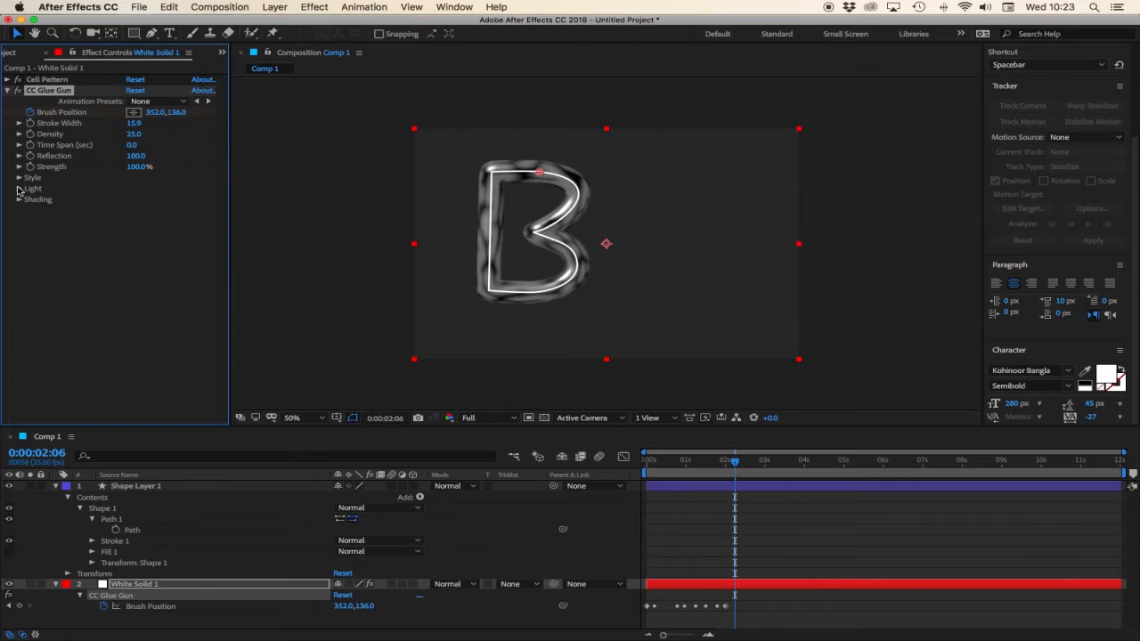
{"action": "left_click", "coordinate": [19, 189]}
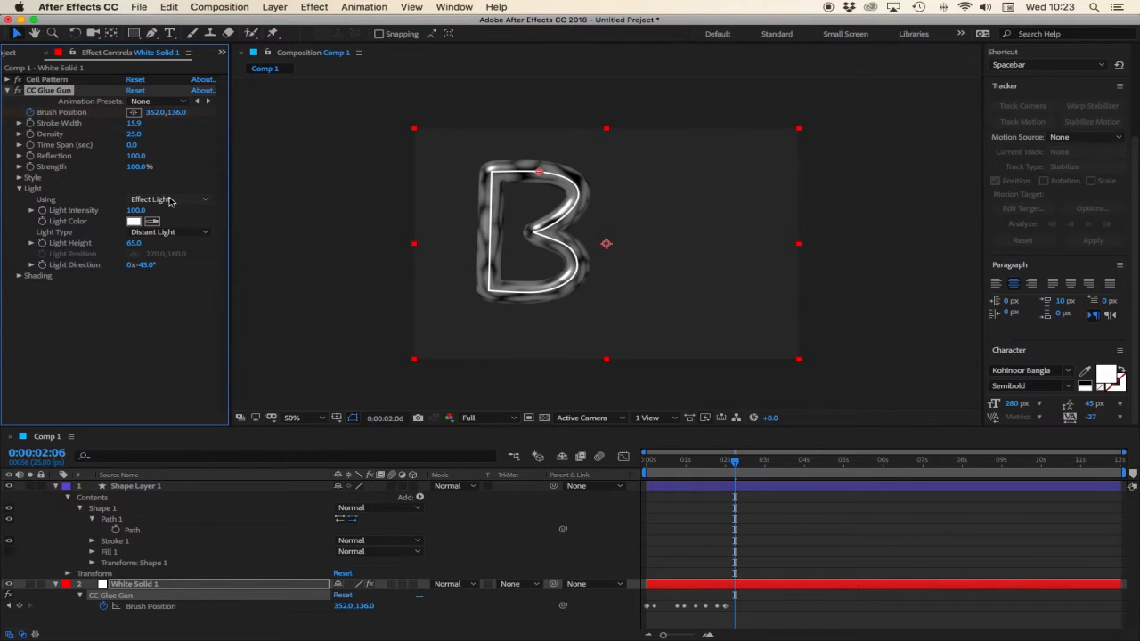
{"action": "left_click", "coordinate": [8, 91]}
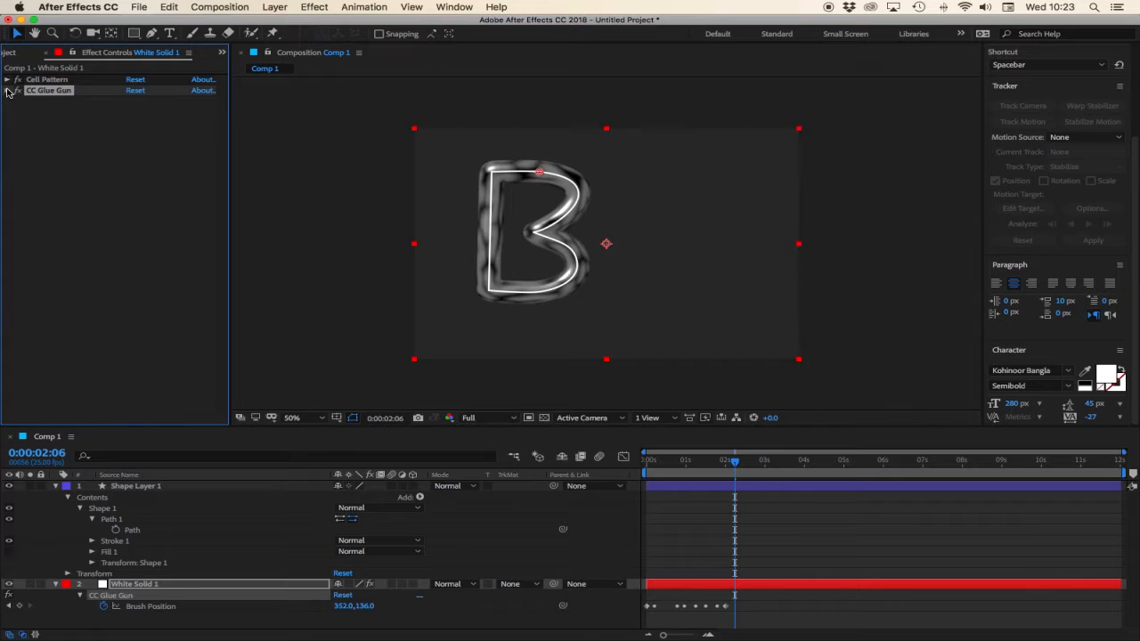
{"action": "left_click", "coordinate": [55, 487]}
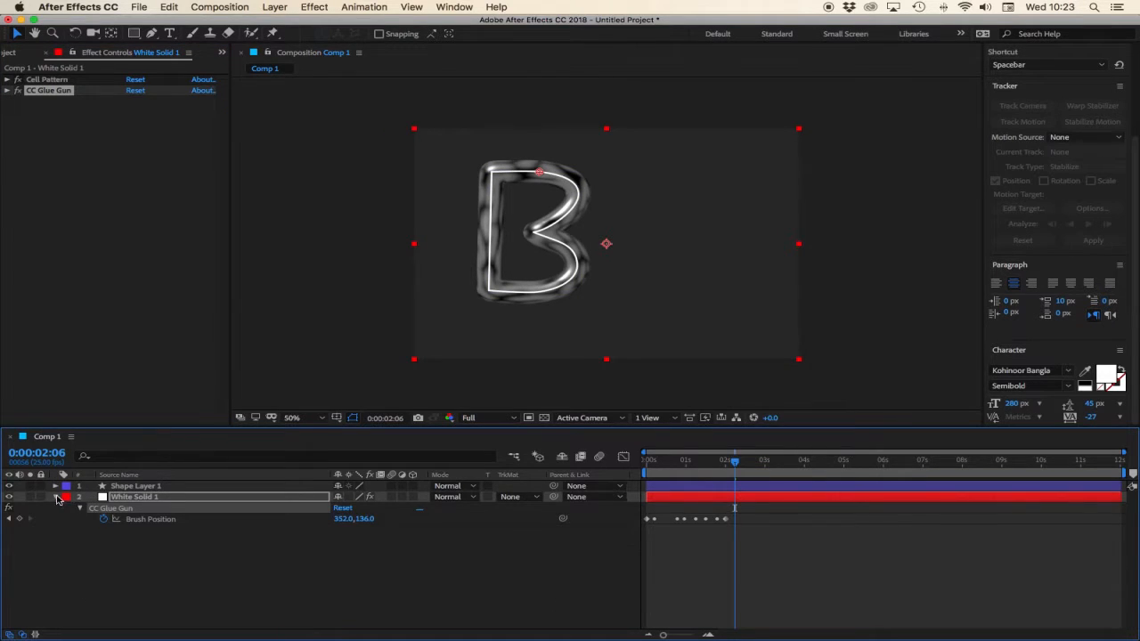
{"action": "left_click", "coordinate": [55, 497]}
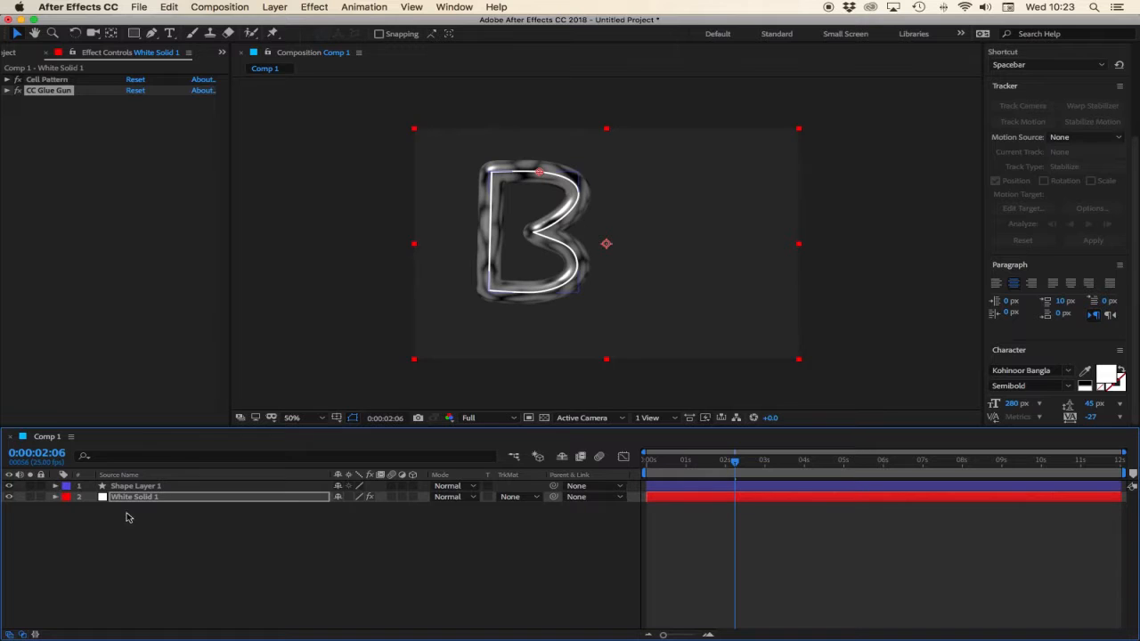
Hide the shape layer and duplicate the White Solid 1 layer.
{"action": "left_click", "coordinate": [8, 486]}
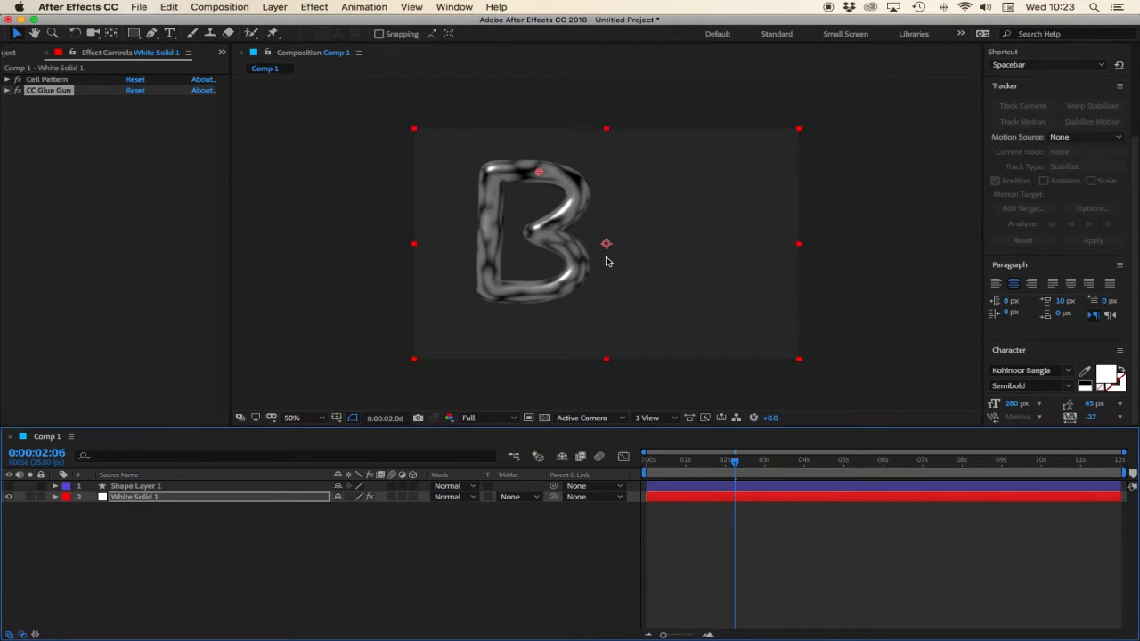
{"action": "left_click", "coordinate": [146, 498]}
{"action": "left_click", "coordinate": [164, 7]}
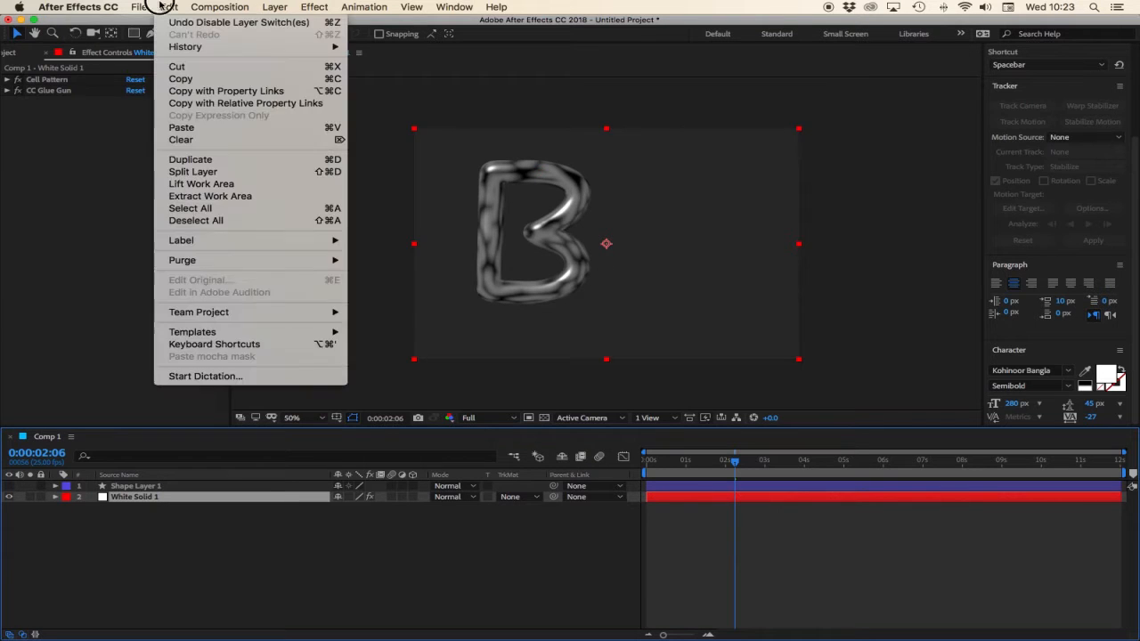
{"action": "left_click", "coordinate": [198, 159]}
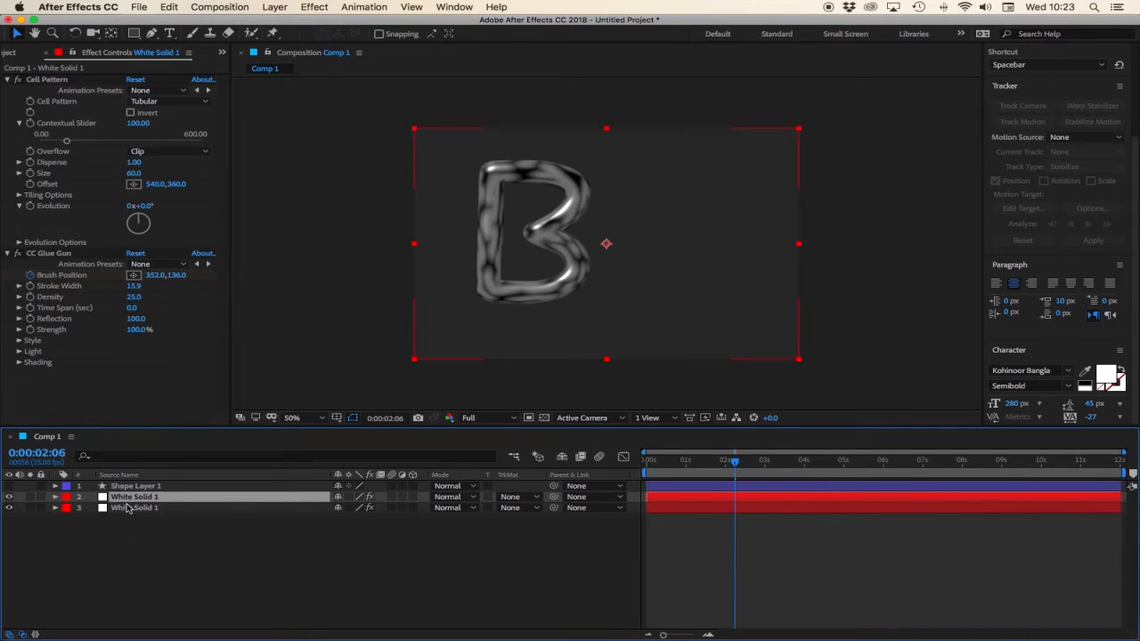
Apply a Tint effect to the duplicated lower solid layer.
{"action": "left_click", "coordinate": [129, 508]}
{"action": "left_click", "coordinate": [316, 7]}
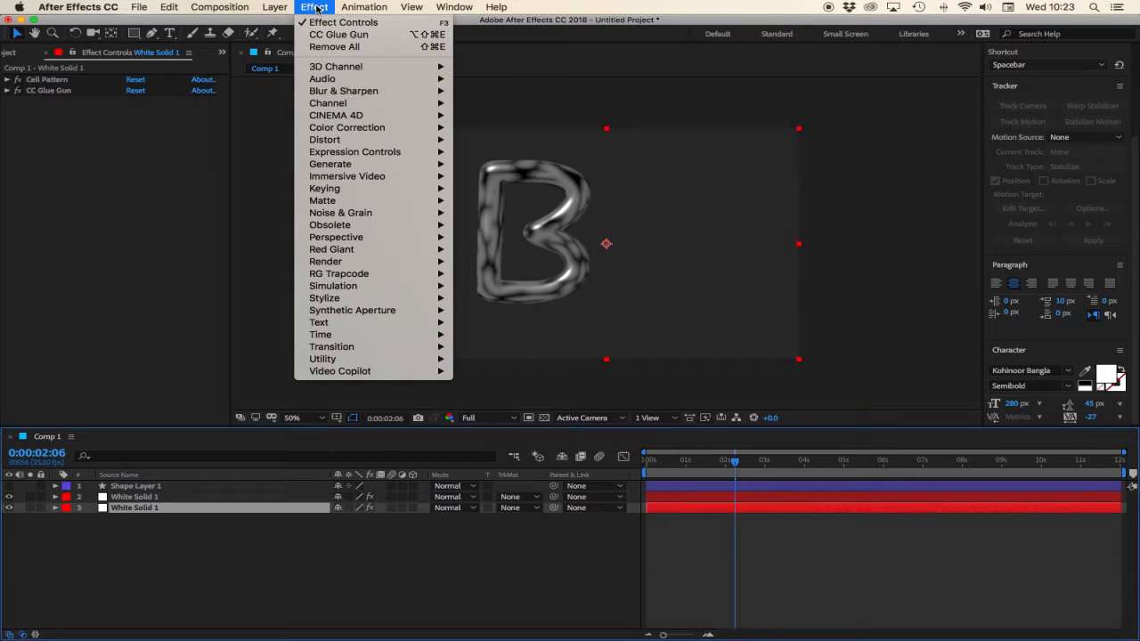
{"action": "mouse_move", "coordinate": [332, 134]}
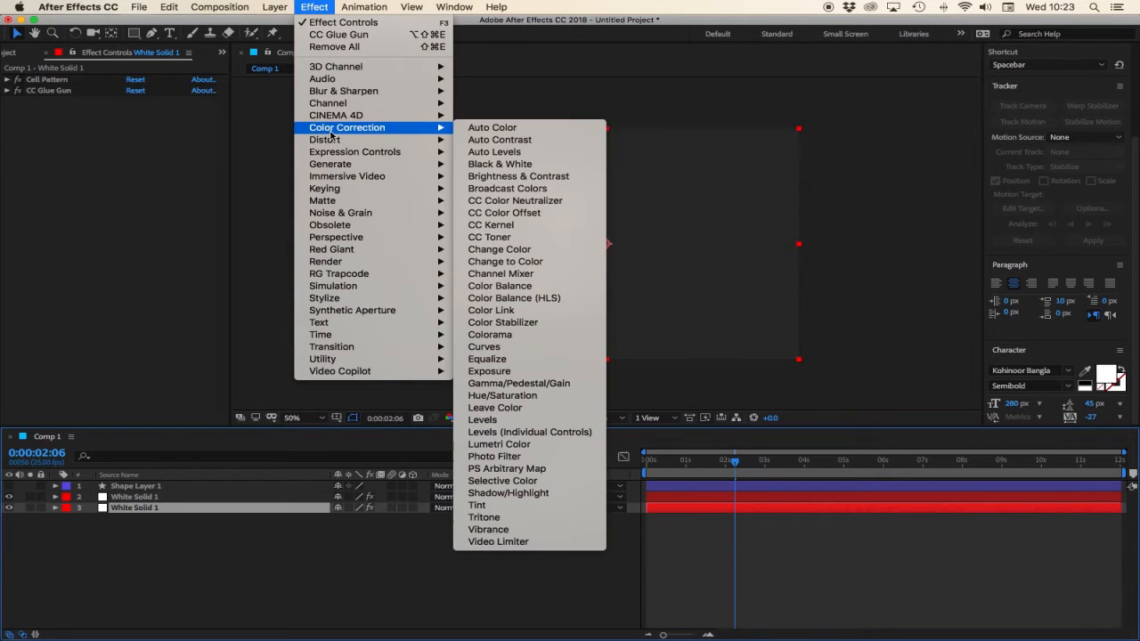
{"action": "left_click", "coordinate": [481, 505]}
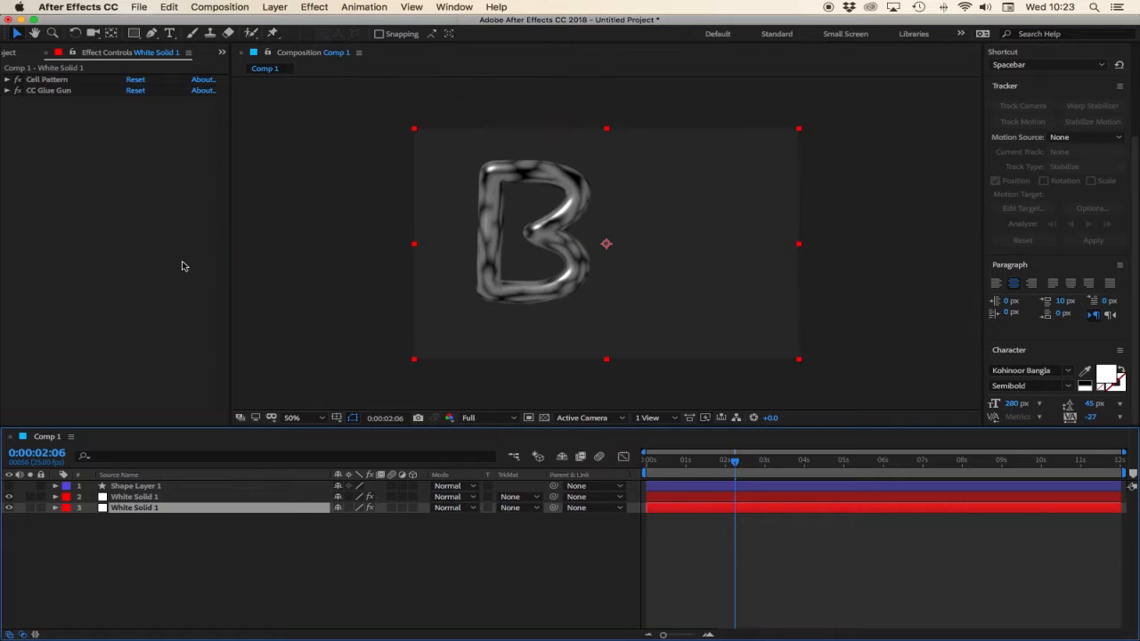
{"action": "left_click", "coordinate": [133, 123]}
{"action": "left_click", "coordinate": [336, 298]}
{"action": "left_click", "coordinate": [635, 298]}
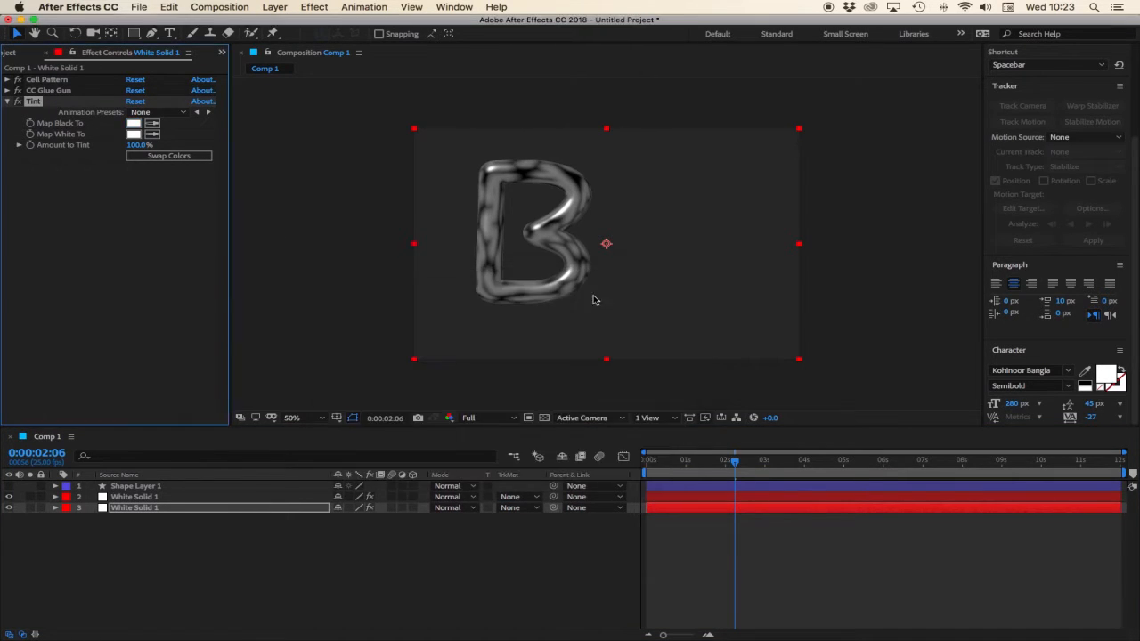
Hide the upper solid layer and add Gaussian Blur to the lower solid with Blurriness 35.8.
{"action": "left_click", "coordinate": [8, 497]}
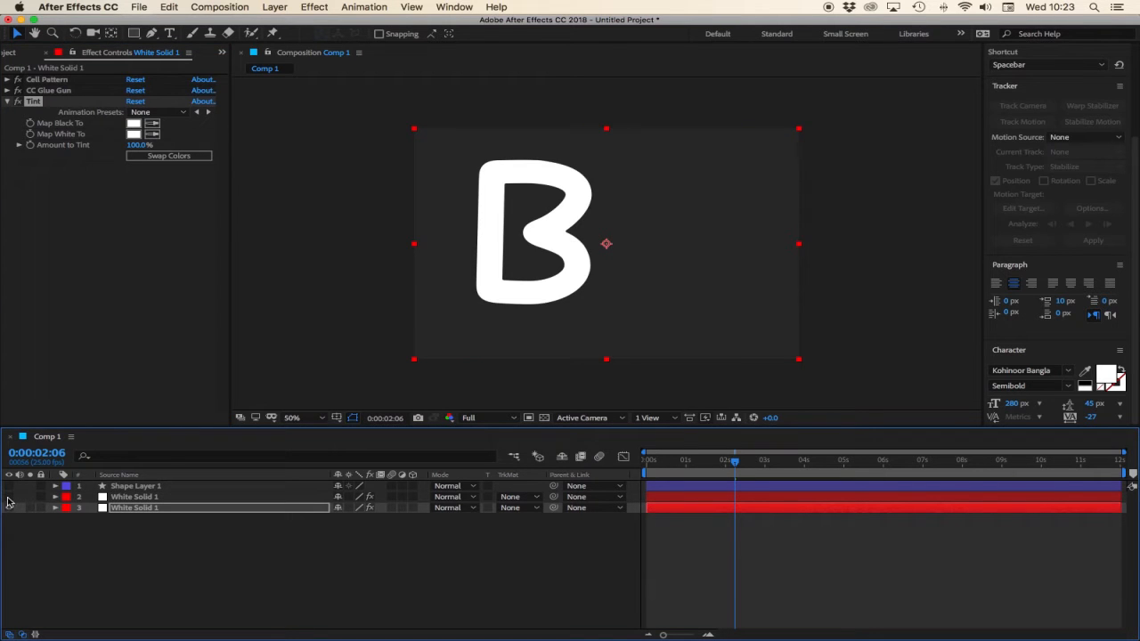
{"action": "left_click", "coordinate": [304, 6]}
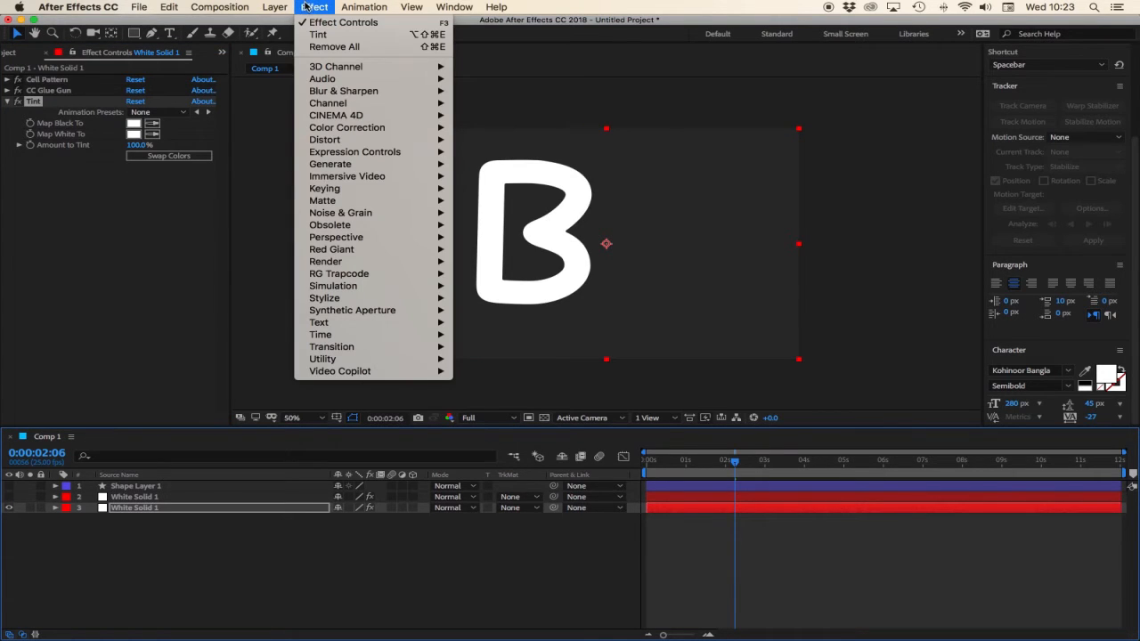
{"action": "mouse_move", "coordinate": [360, 188]}
{"action": "mouse_move", "coordinate": [360, 93]}
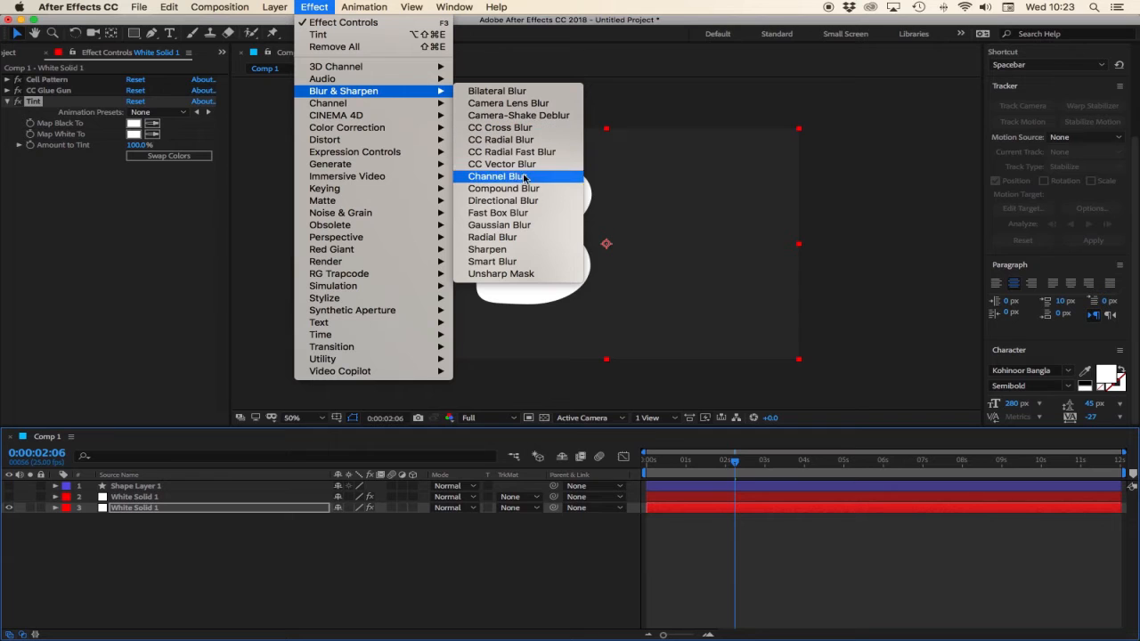
{"action": "left_click", "coordinate": [525, 224]}
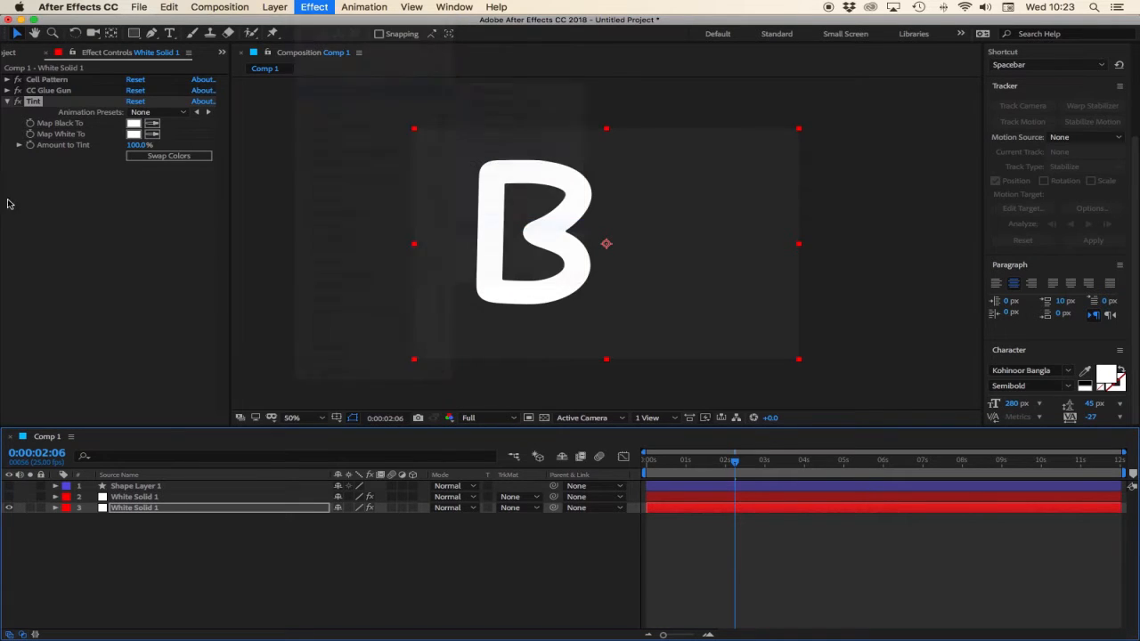
{"action": "left_click_drag", "start_coordinate": [138, 189], "coordinate": [389, 196]}
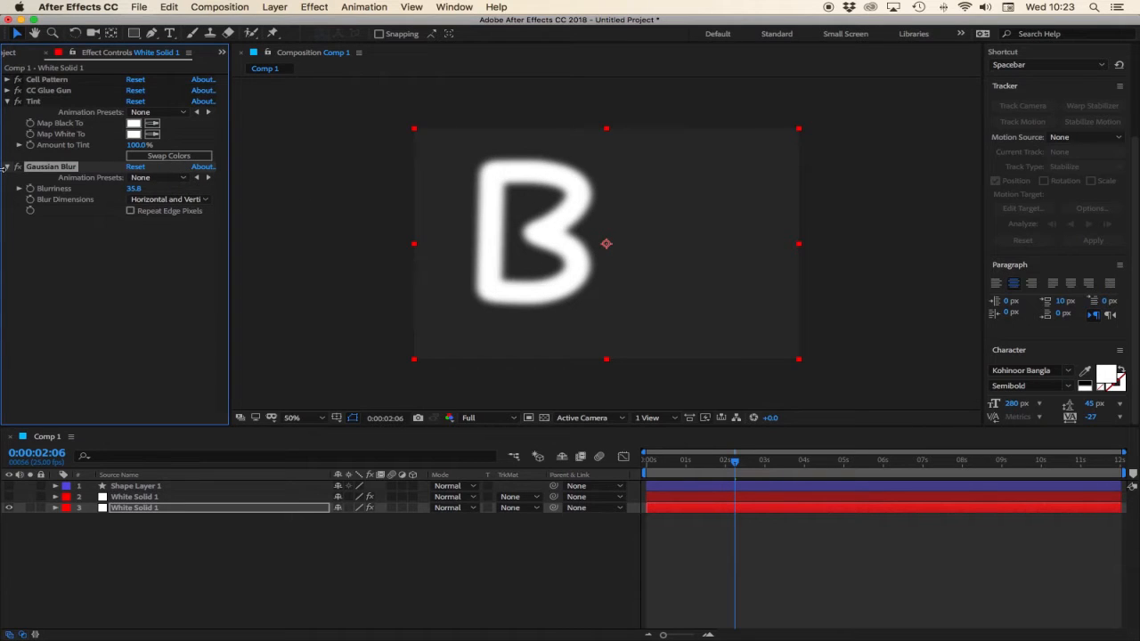
Show the upper solid layer again and duplicate the blurred solid layer twice.
{"action": "left_click", "coordinate": [135, 509]}
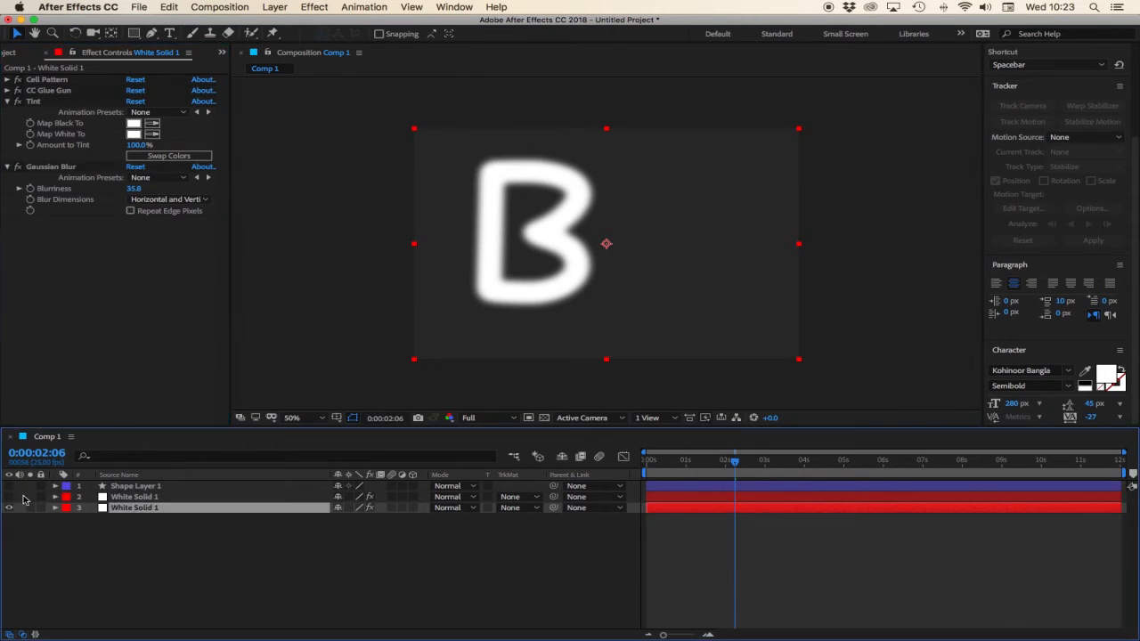
{"action": "left_click", "coordinate": [8, 498]}
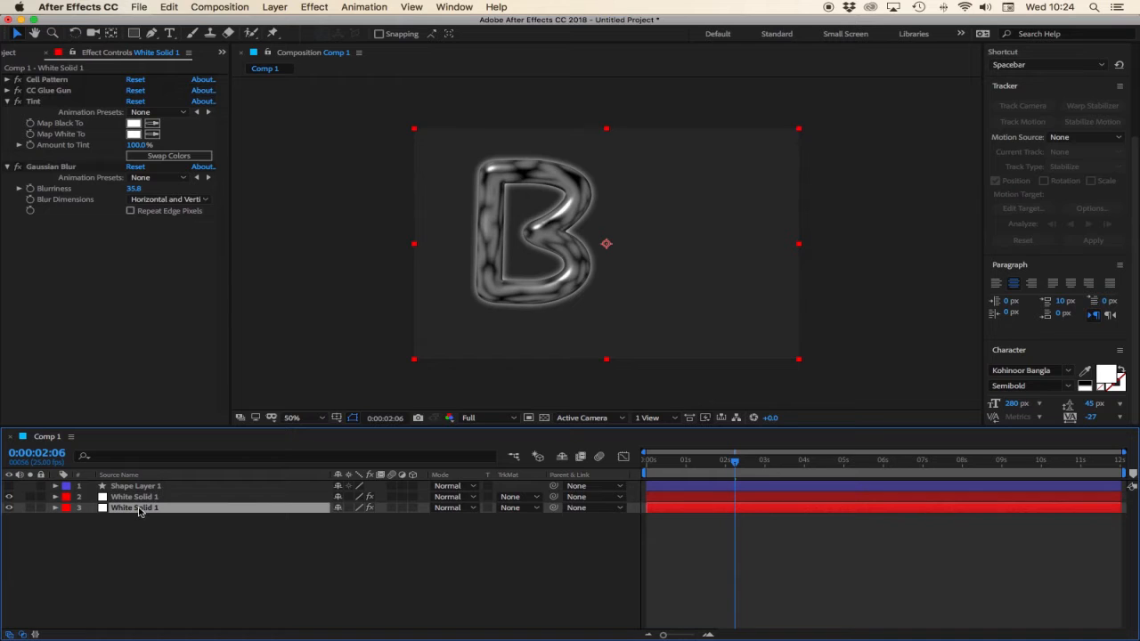
{"action": "key", "text": "super+d"}
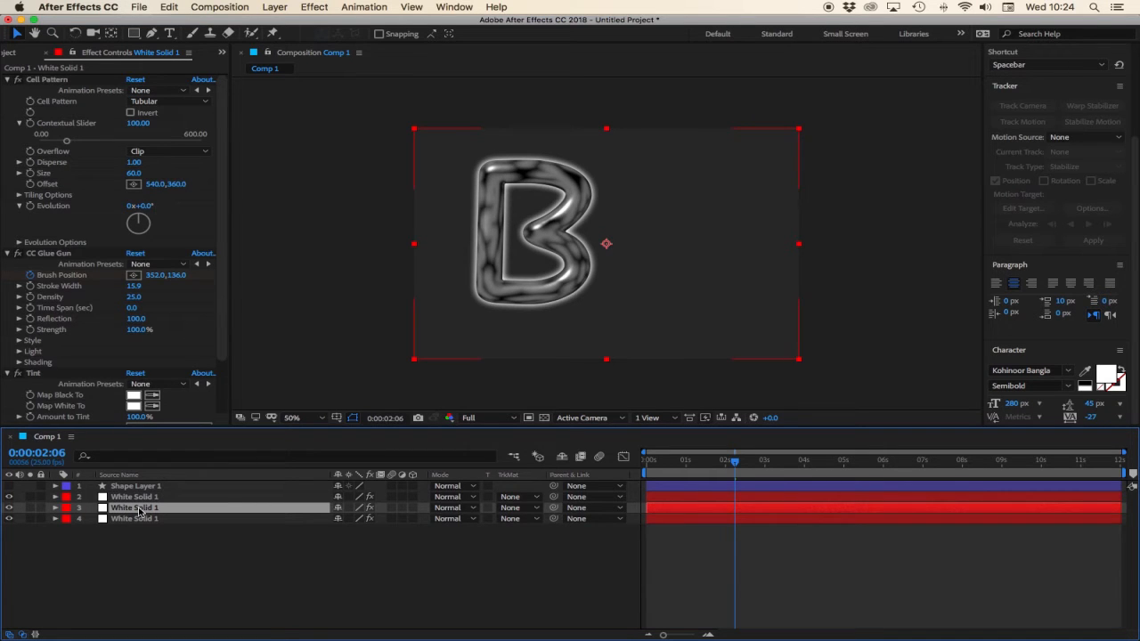
{"action": "key", "text": "super+d"}
{"action": "left_click", "coordinate": [172, 568]}
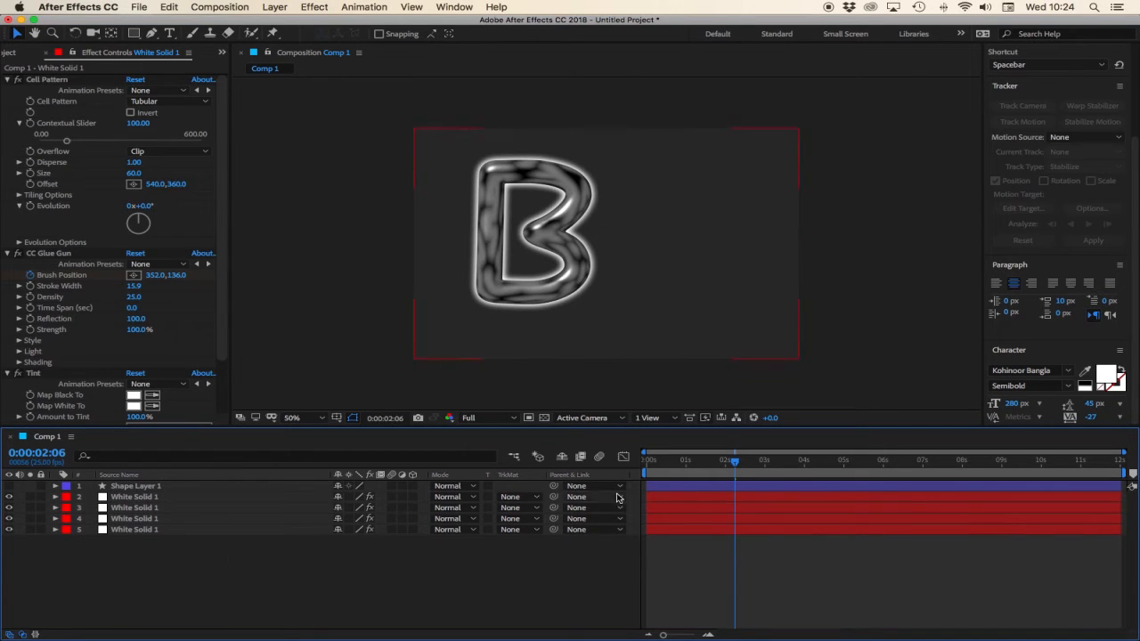
Scrub the timeline to 2:24 and play back the animation from the start.
{"action": "mouse_move", "coordinate": [664, 460]}
{"action": "left_mouse_down"}
{"action": "mouse_move", "coordinate": [730, 465]}
{"action": "mouse_move", "coordinate": [646, 473]}
{"action": "mouse_move", "coordinate": [763, 473]}
{"action": "left_mouse_up"}
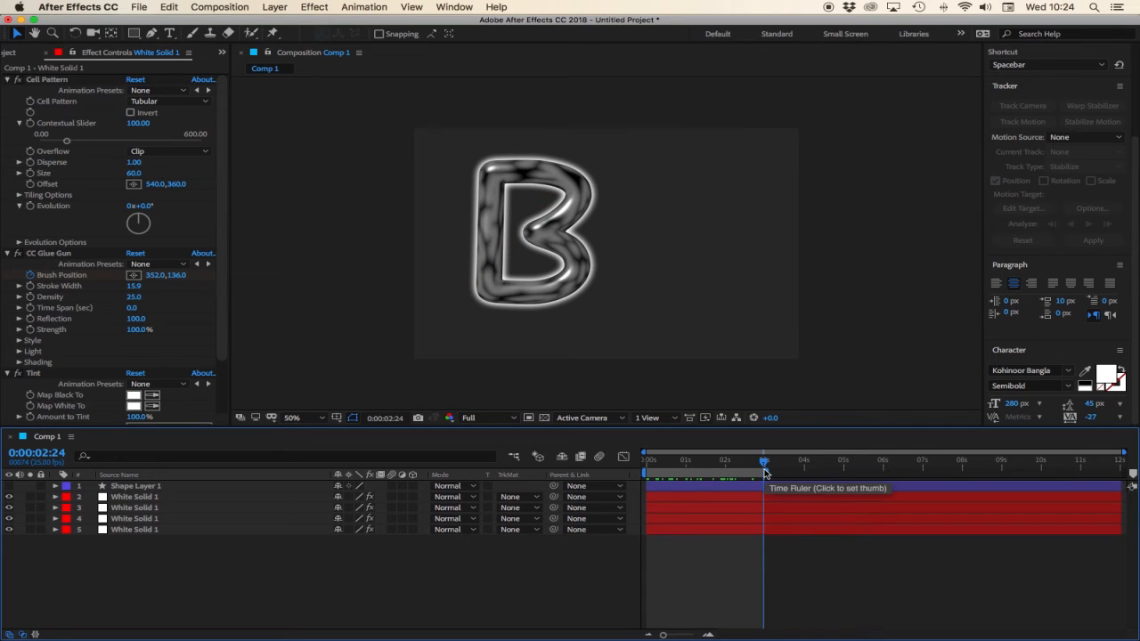
{"action": "key", "text": "space"}
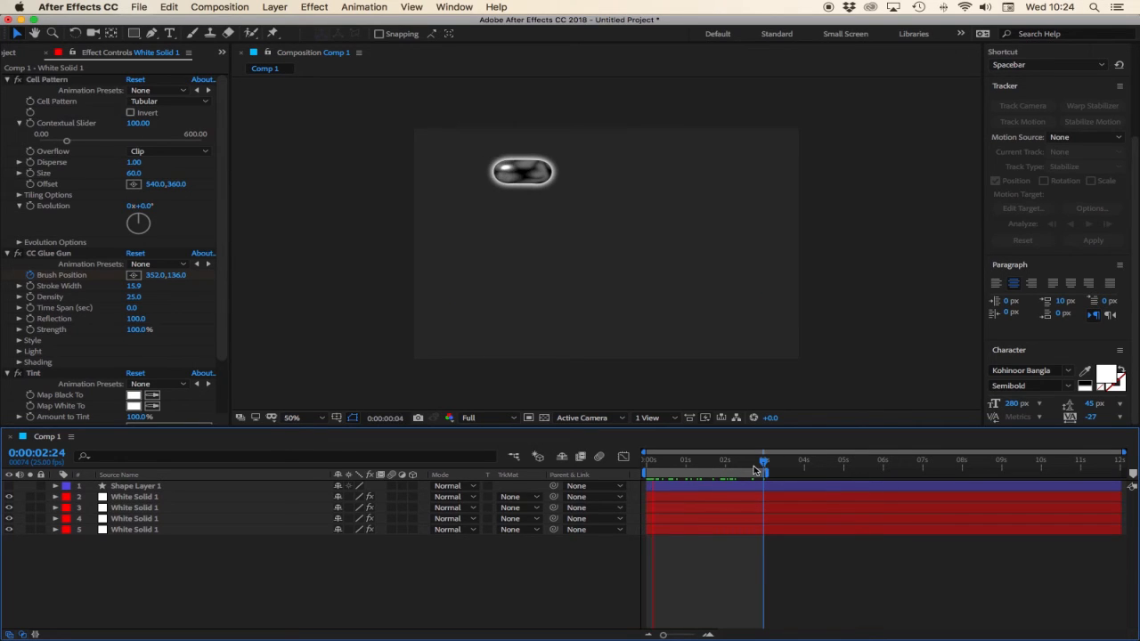